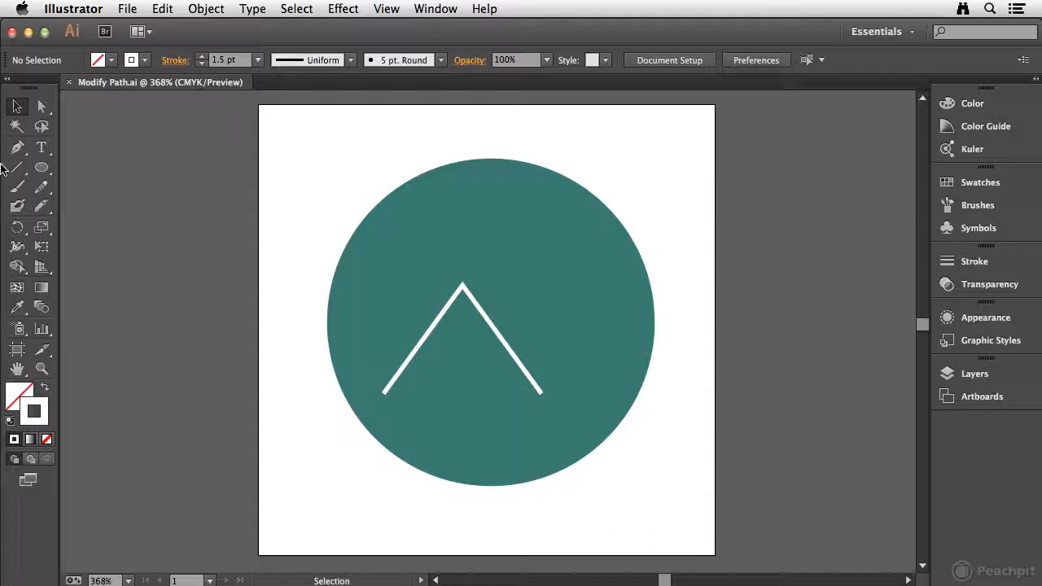
Step: Draw two Line Segments sharing a top endpoint near the artboard's upper-left corner, forming a peak about 0.45 in wide and 0.35 in high
{"action": "left_click", "coordinate": [18, 168]}
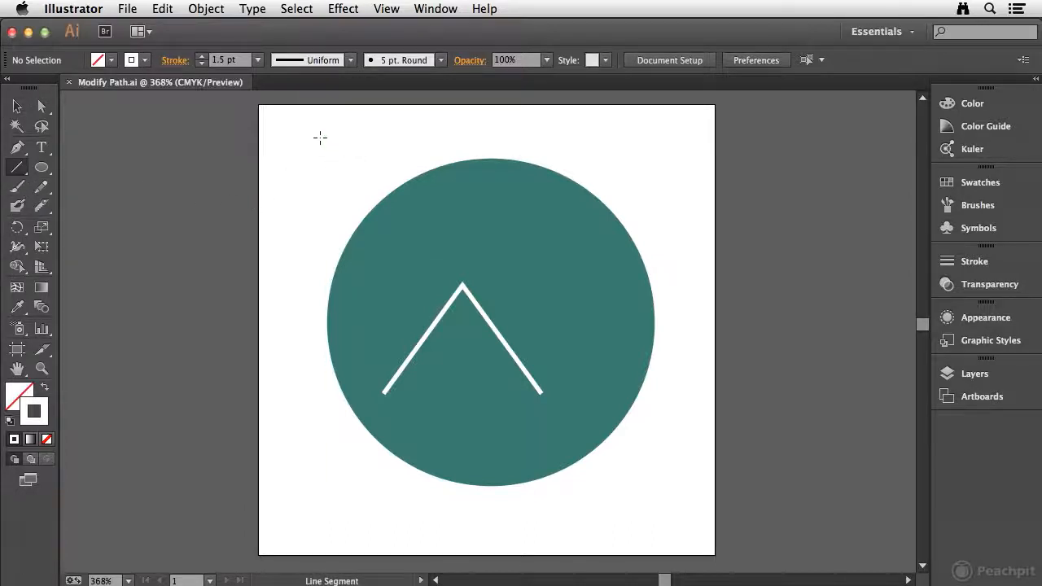
{"action": "left_click_drag", "start_coordinate": [331, 127], "coordinate": [276, 203]}
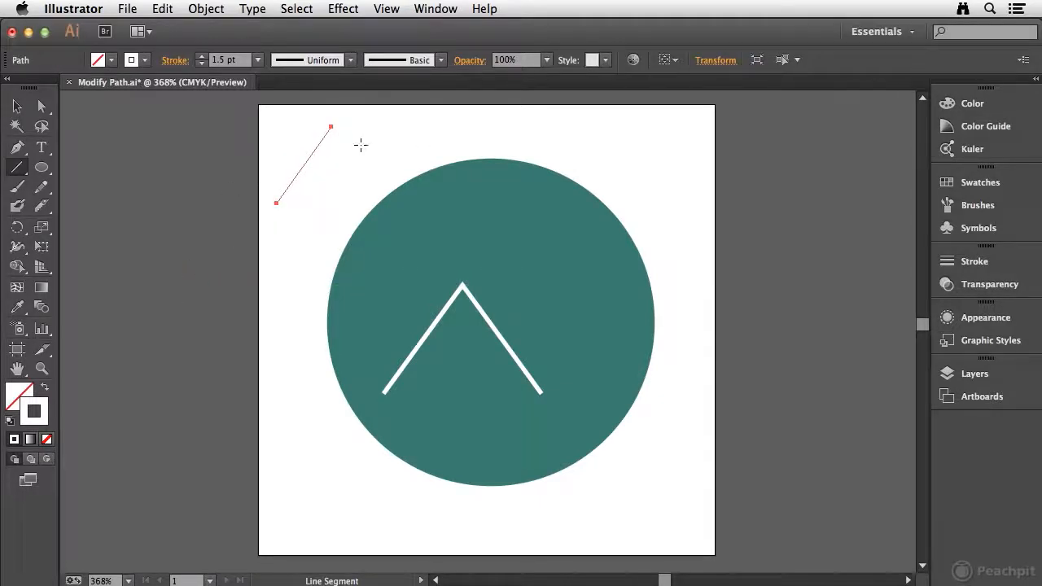
{"action": "left_click_drag", "start_coordinate": [330, 127], "coordinate": [373, 203]}
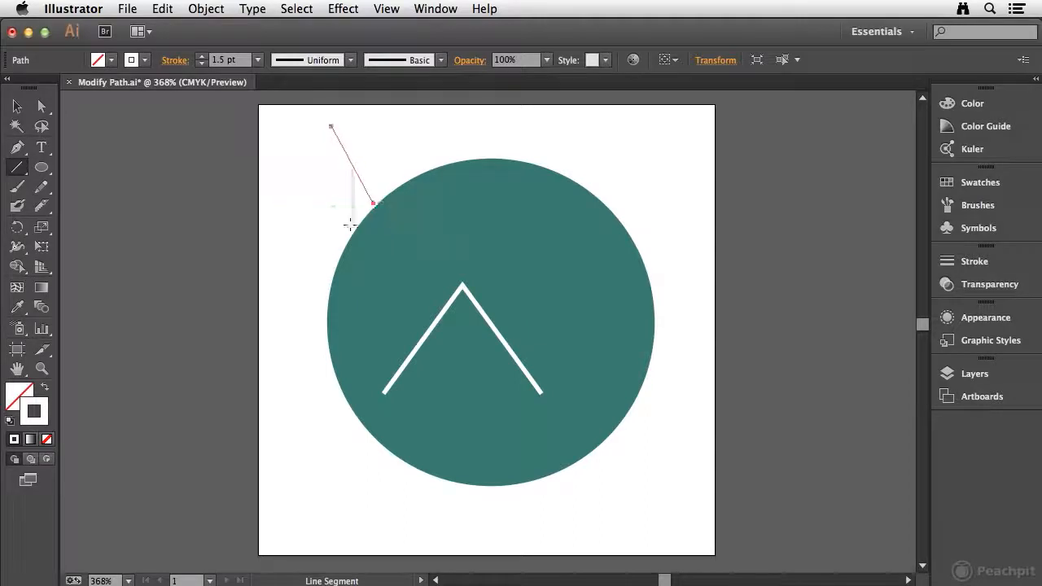
Step: Select both new lines and set their stroke colour to the dark blue swatch
{"action": "left_click", "coordinate": [17, 106]}
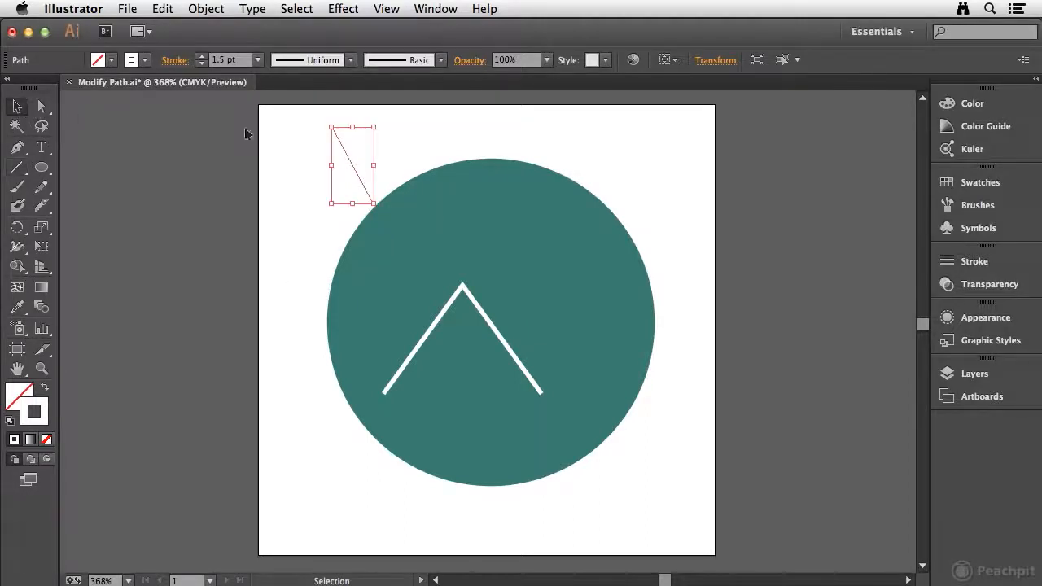
{"action": "left_click_drag", "start_coordinate": [311, 120], "coordinate": [349, 144]}
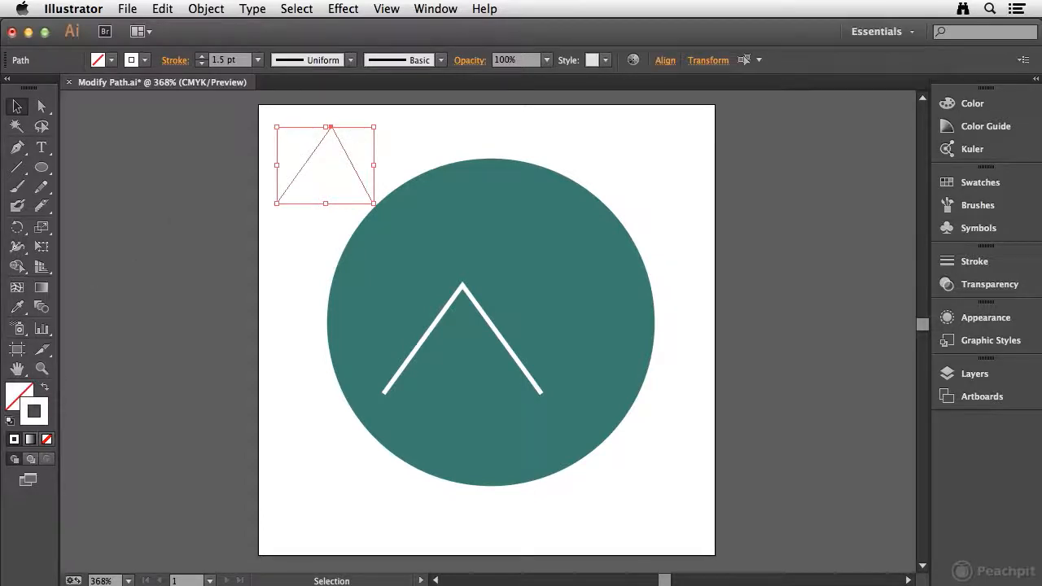
{"action": "left_click", "coordinate": [970, 179]}
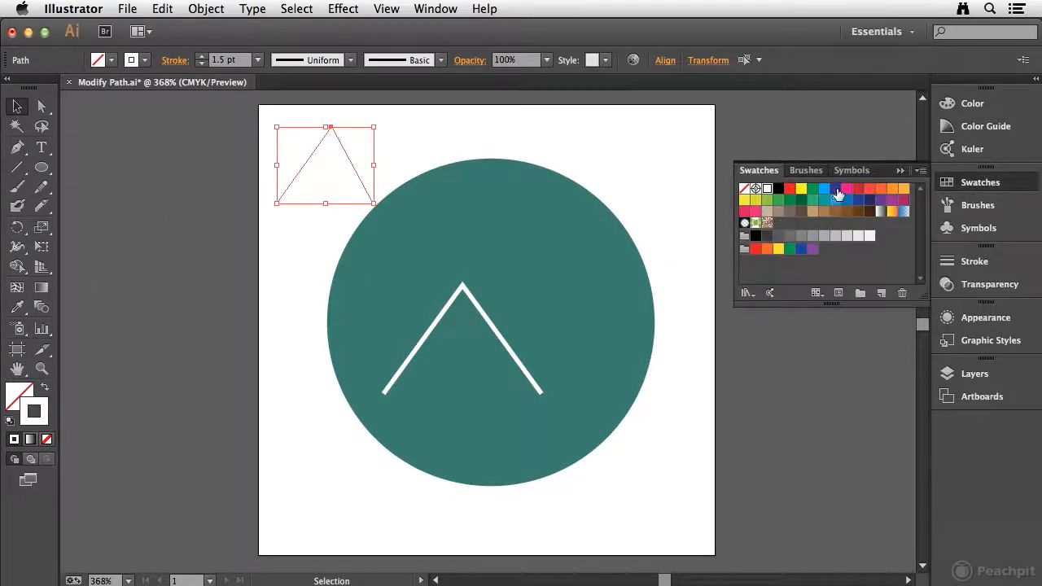
{"action": "left_click", "coordinate": [836, 190]}
{"action": "left_click", "coordinate": [401, 142]}
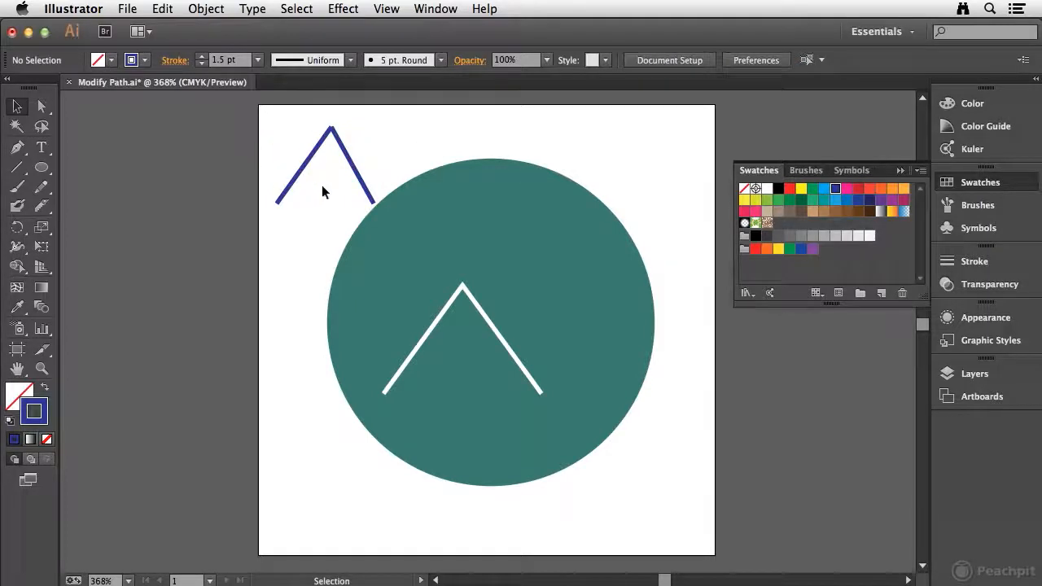
Step: Join the overlapping endpoints of the two blue lines at their peak into one path
{"action": "scroll", "coordinate": [310, 193], "scroll_direction": "right", "scroll_amount": 3}
{"action": "scroll", "coordinate": [309, 193], "scroll_direction": "up", "scroll_amount": 2}
{"action": "left_click_drag", "start_coordinate": [284, 196], "coordinate": [285, 508]}
{"action": "key", "text": "super+space"}
{"action": "left_click_drag", "start_coordinate": [195, 429], "coordinate": [333, 562]}
{"action": "left_click_drag", "start_coordinate": [352, 442], "coordinate": [233, 367]}
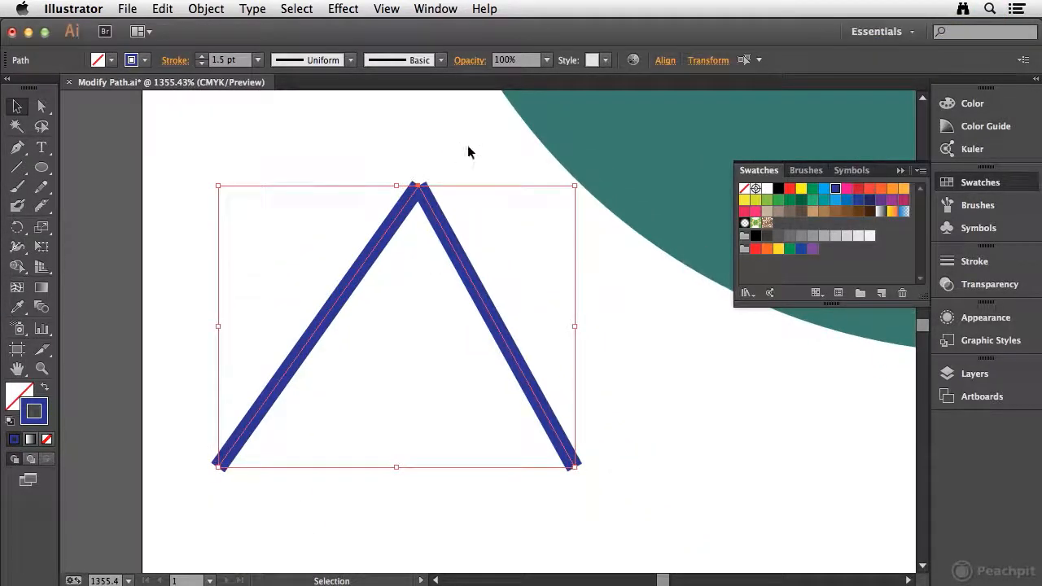
{"action": "left_click", "coordinate": [410, 142]}
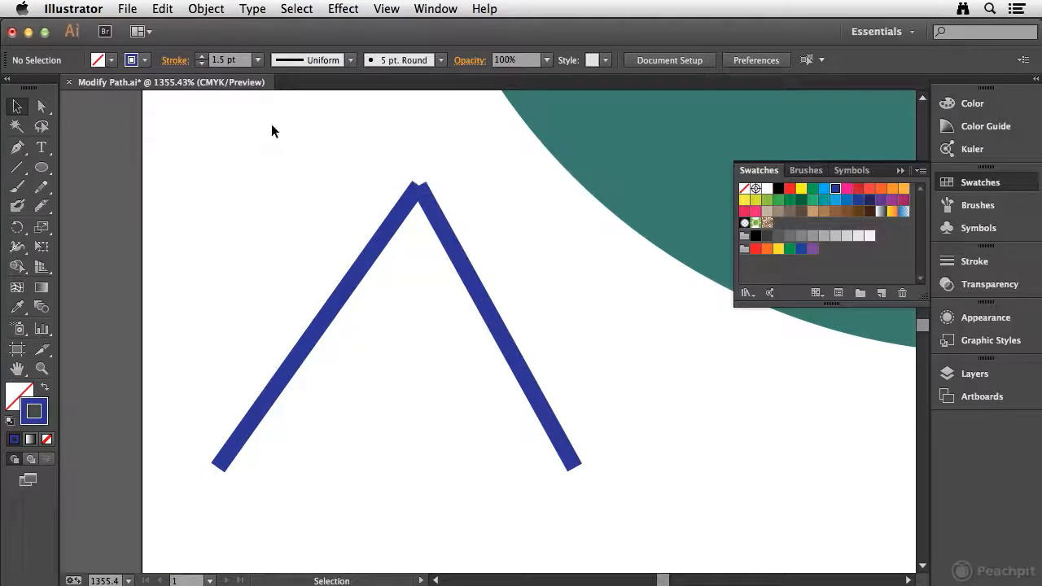
{"action": "left_click", "coordinate": [41, 106]}
{"action": "left_click_drag", "start_coordinate": [377, 163], "coordinate": [453, 216]}
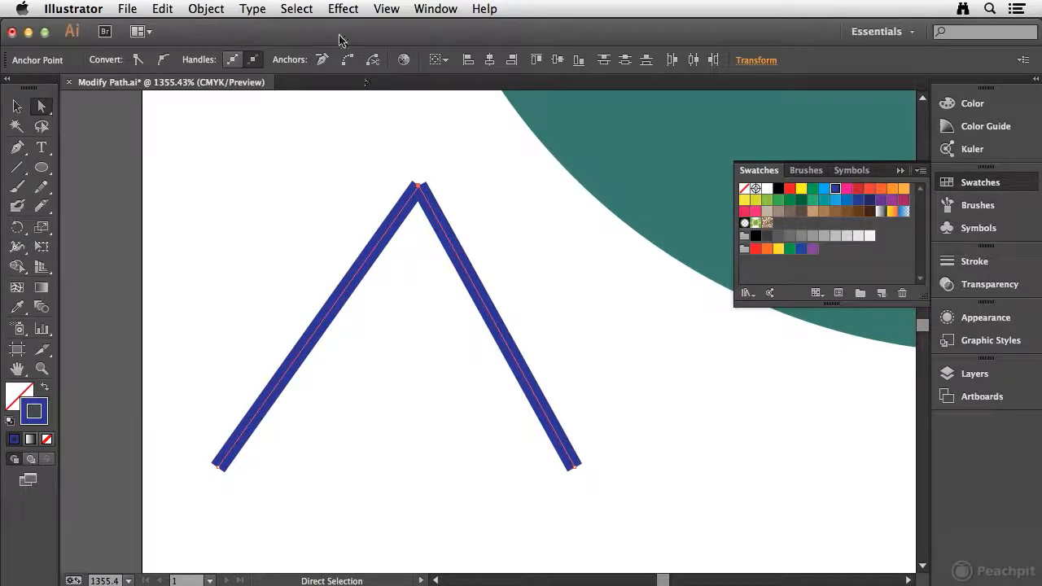
{"action": "left_click", "coordinate": [206, 9]}
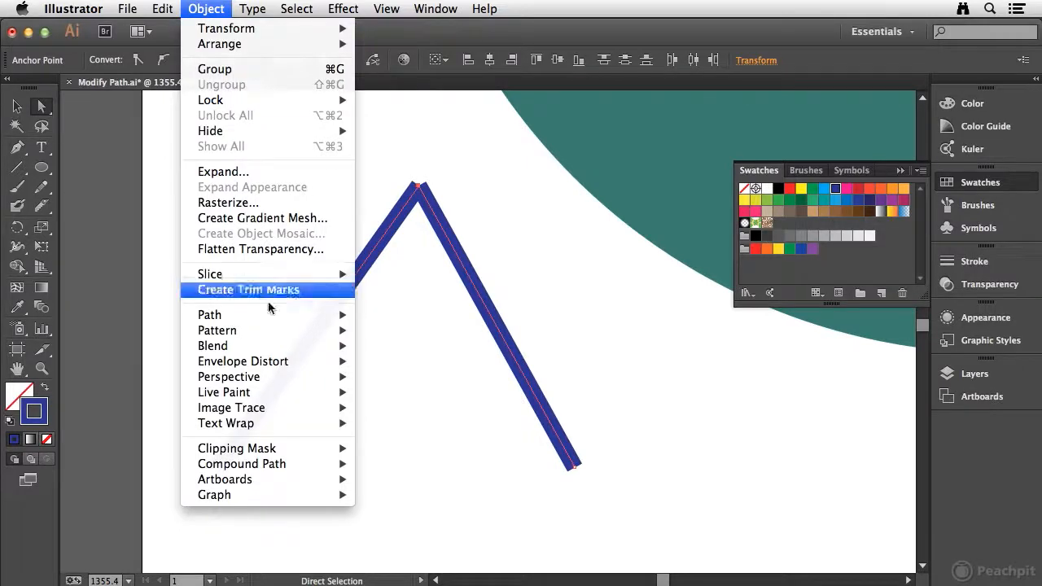
{"action": "mouse_move", "coordinate": [259, 316]}
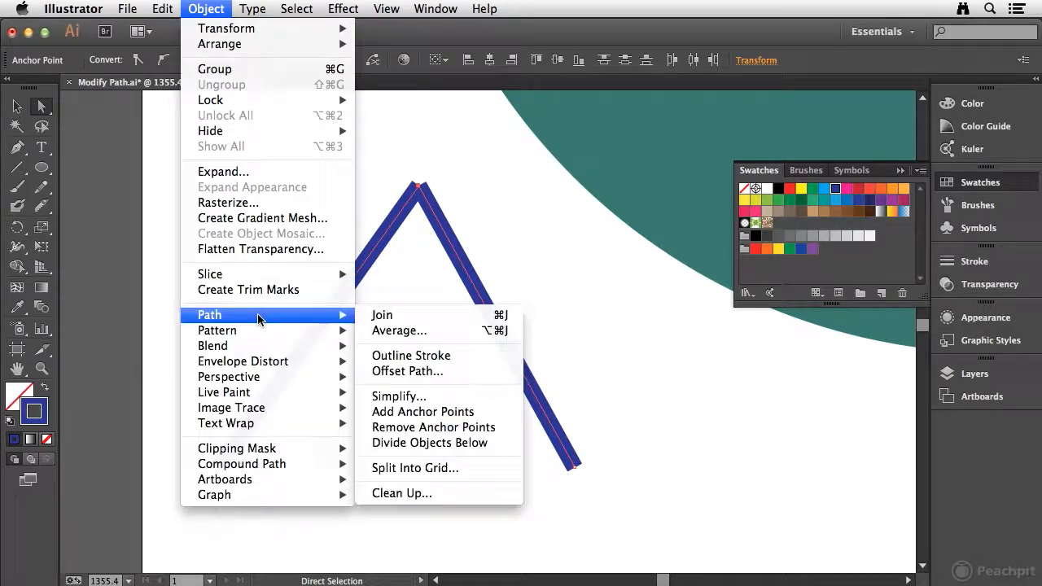
{"action": "left_click", "coordinate": [466, 321]}
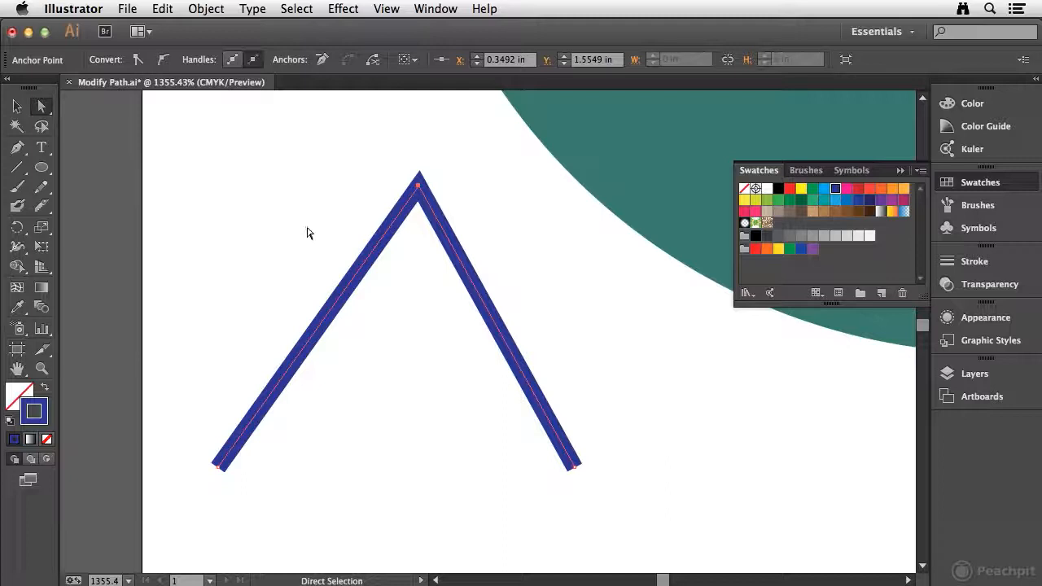
Step: Join the two open bottom endpoints of the blue path to close it into a triangle
{"action": "left_click", "coordinate": [307, 233]}
{"action": "left_click", "coordinate": [523, 380]}
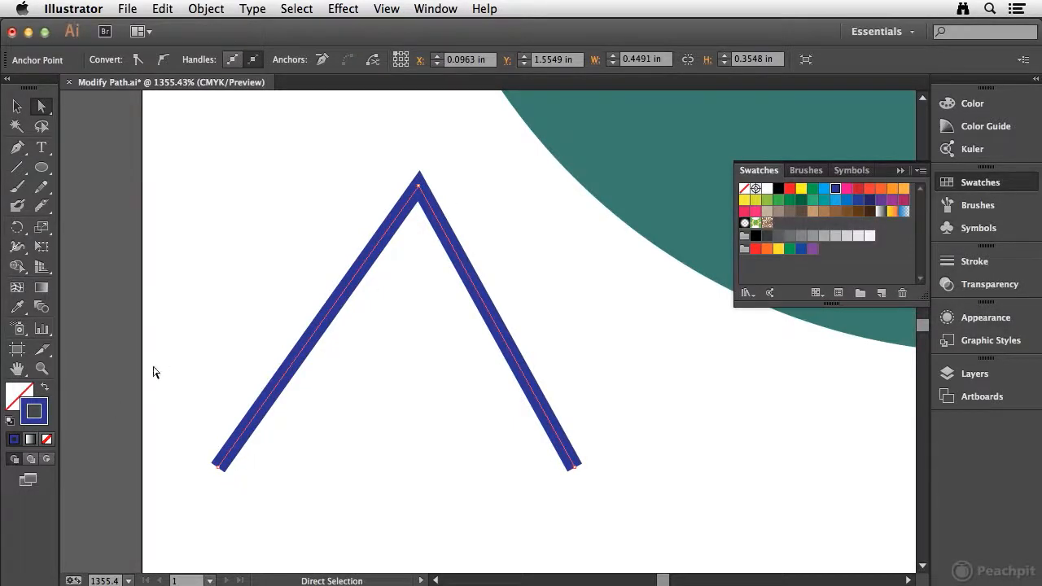
{"action": "left_click", "coordinate": [174, 383]}
{"action": "left_click_drag", "start_coordinate": [183, 447], "coordinate": [586, 471]}
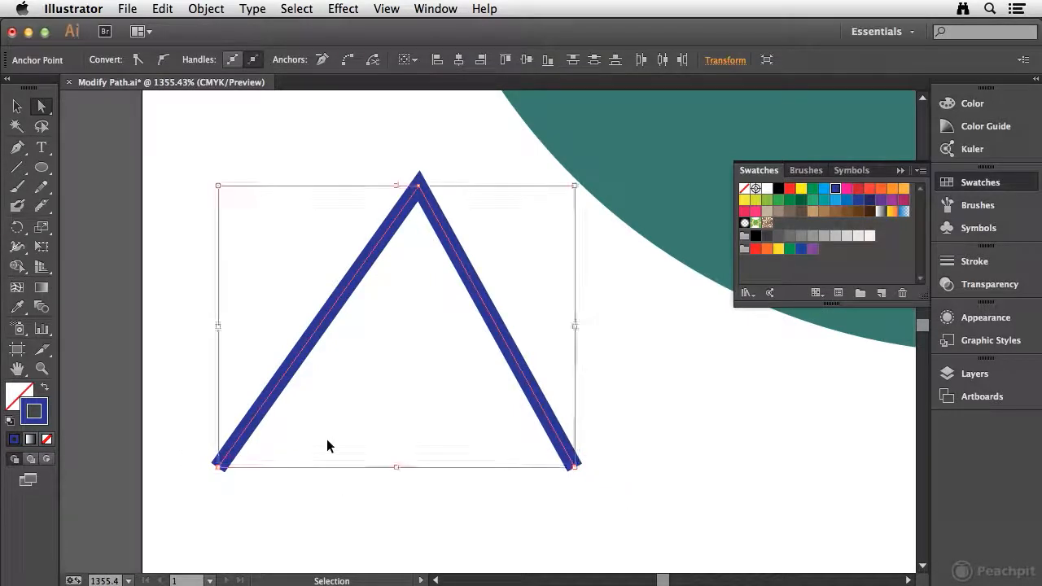
{"action": "key", "text": "super+j"}
{"action": "left_click", "coordinate": [334, 511]}
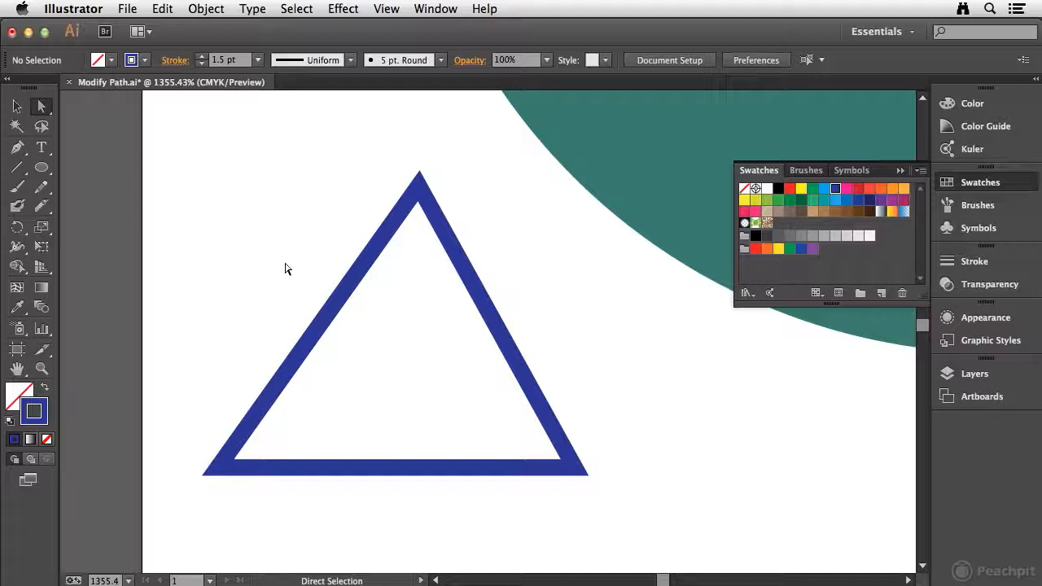
Step: Move the blue triangle's apex directly above its lower-left corner and its lower-right corner down and inward, and delete the triangle
{"action": "left_click_drag", "start_coordinate": [374, 151], "coordinate": [503, 210]}
{"action": "left_click_drag", "start_coordinate": [419, 190], "coordinate": [218, 342]}
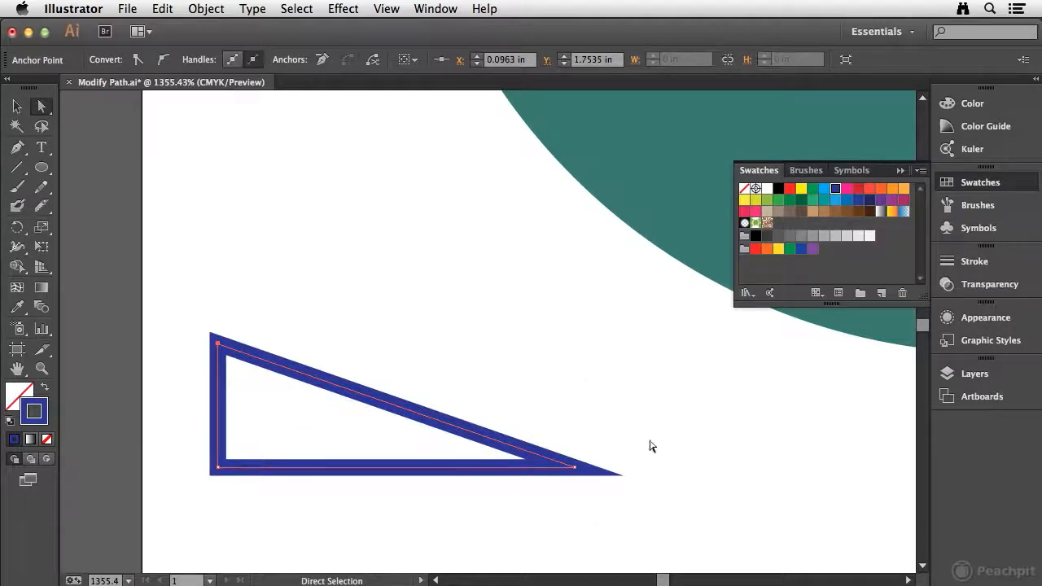
{"action": "left_click_drag", "start_coordinate": [570, 473], "coordinate": [389, 538]}
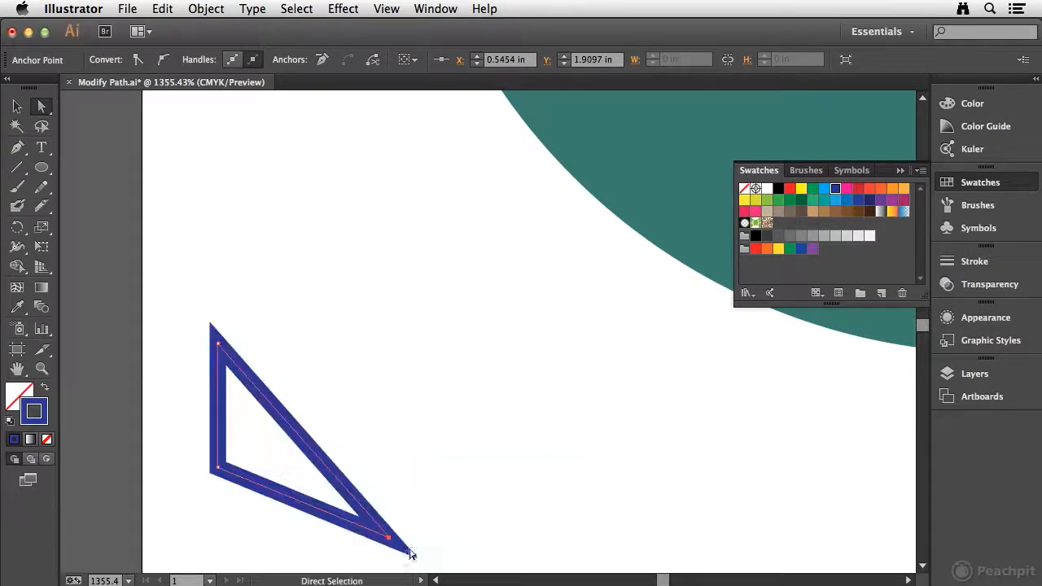
{"action": "left_click", "coordinate": [433, 417]}
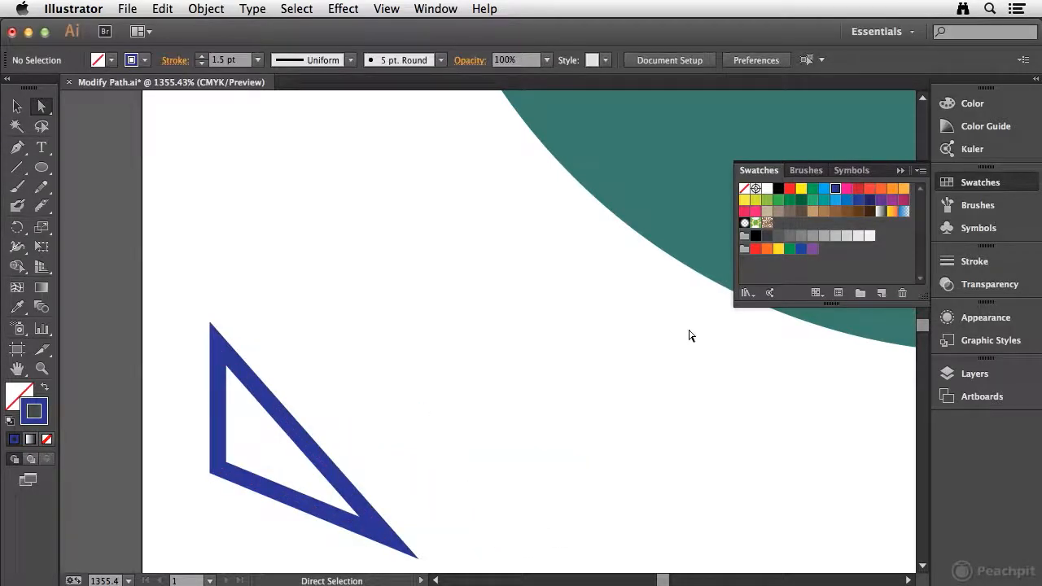
{"action": "left_click", "coordinate": [255, 391]}
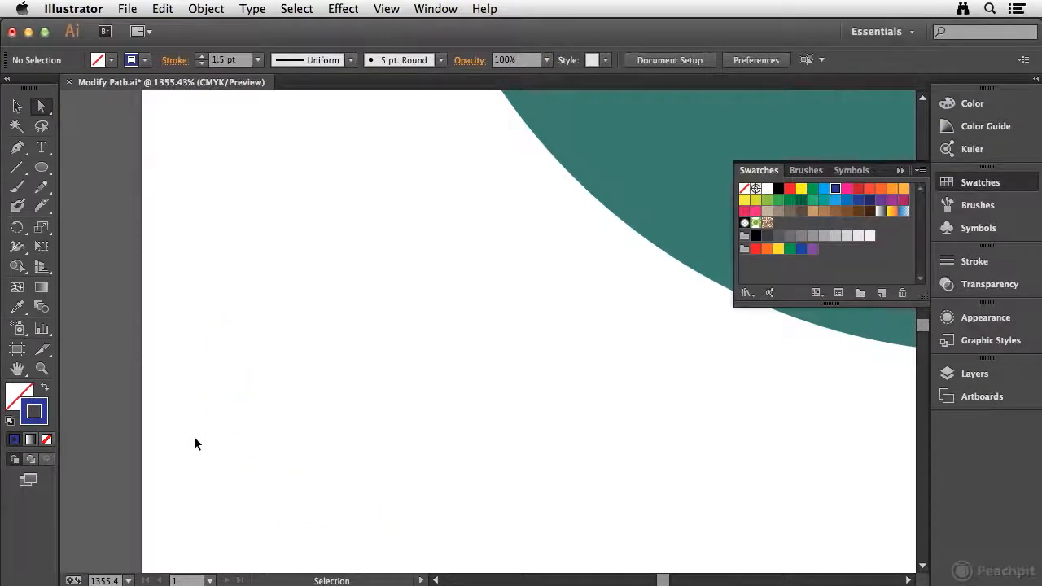
Step: Join the two open bottom endpoints of the white path inside the green circle into a closed triangle
{"action": "key", "text": "super+0"}
{"action": "left_click_drag", "start_coordinate": [516, 305], "coordinate": [437, 267]}
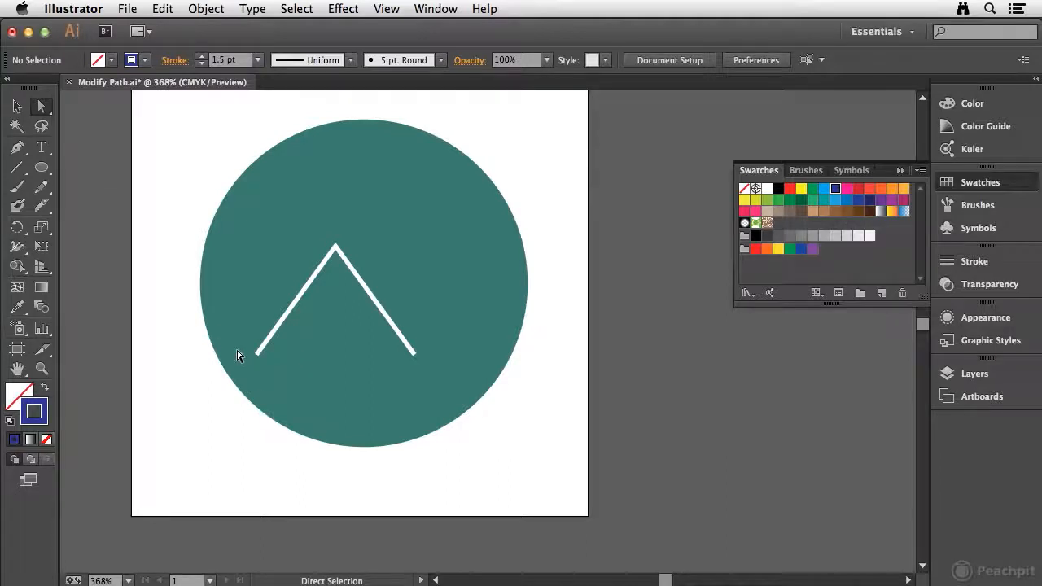
{"action": "left_click_drag", "start_coordinate": [266, 359], "coordinate": [421, 368]}
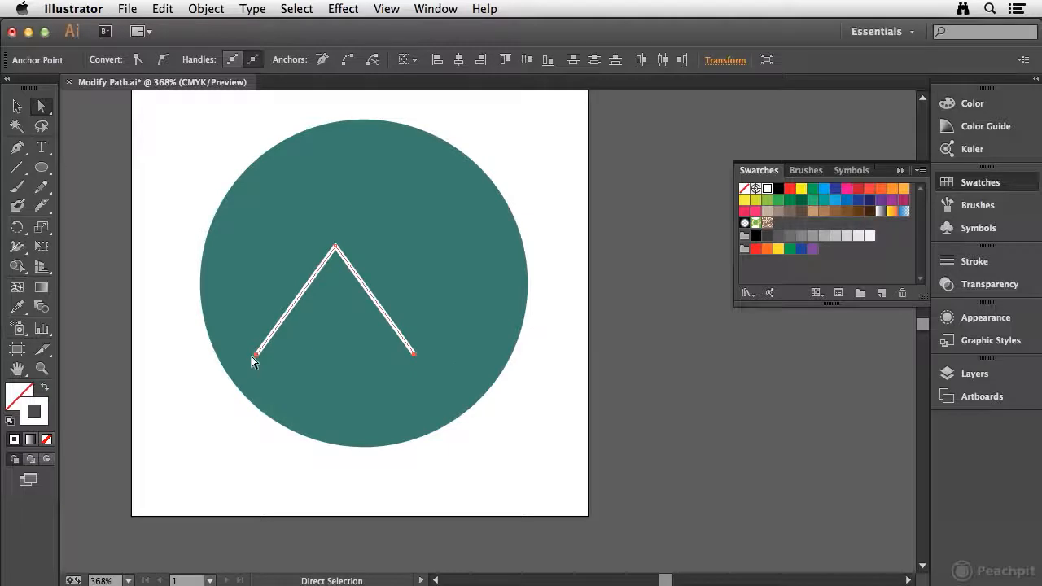
{"action": "key", "text": "v"}
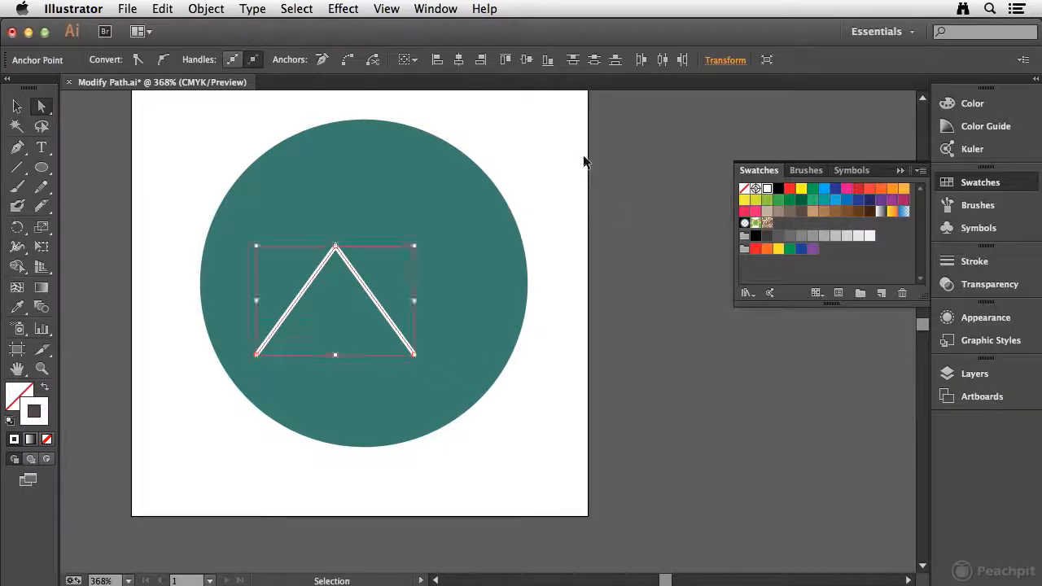
{"action": "key", "text": "super+j"}
{"action": "key", "text": "a"}
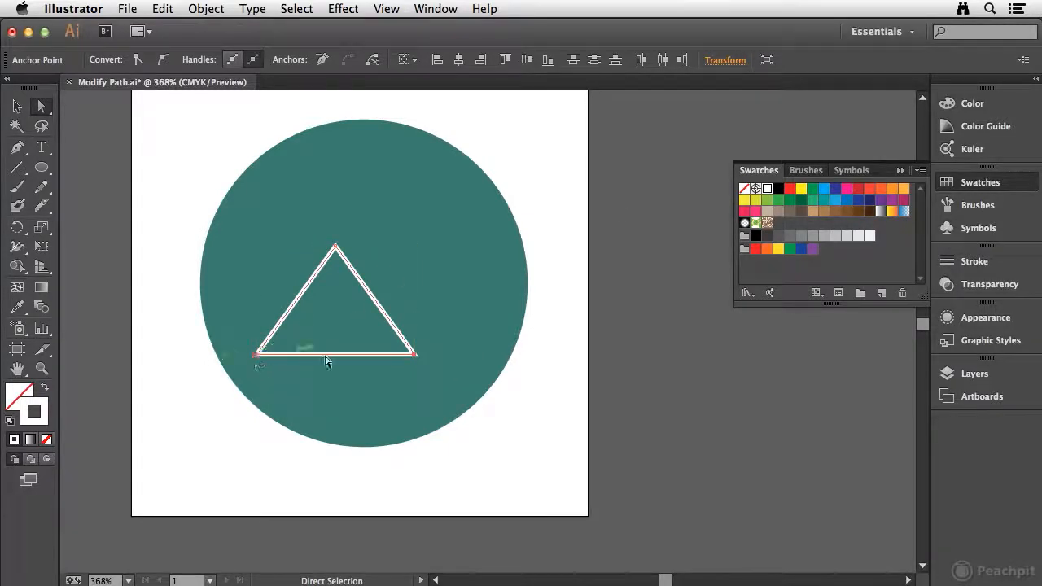
{"action": "left_click", "coordinate": [213, 399]}
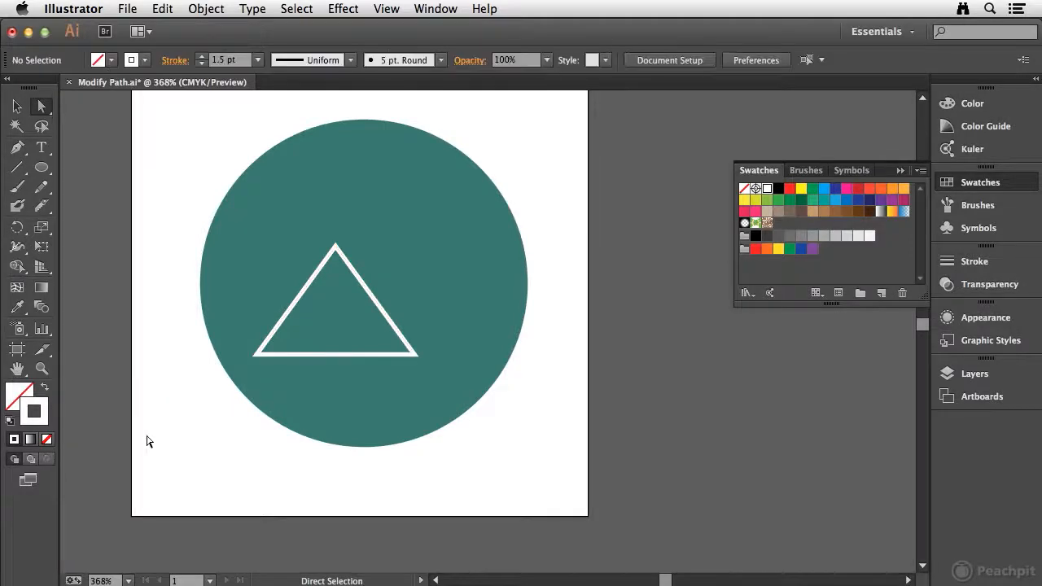
Step: Add an anchor point at the middle of the white triangle's bottom edge with the Pen tool, aligned under the apex
{"action": "key", "text": "super+space"}
{"action": "left_click_drag", "start_coordinate": [217, 226], "coordinate": [461, 383]}
{"action": "left_click_drag", "start_coordinate": [432, 333], "coordinate": [249, 323]}
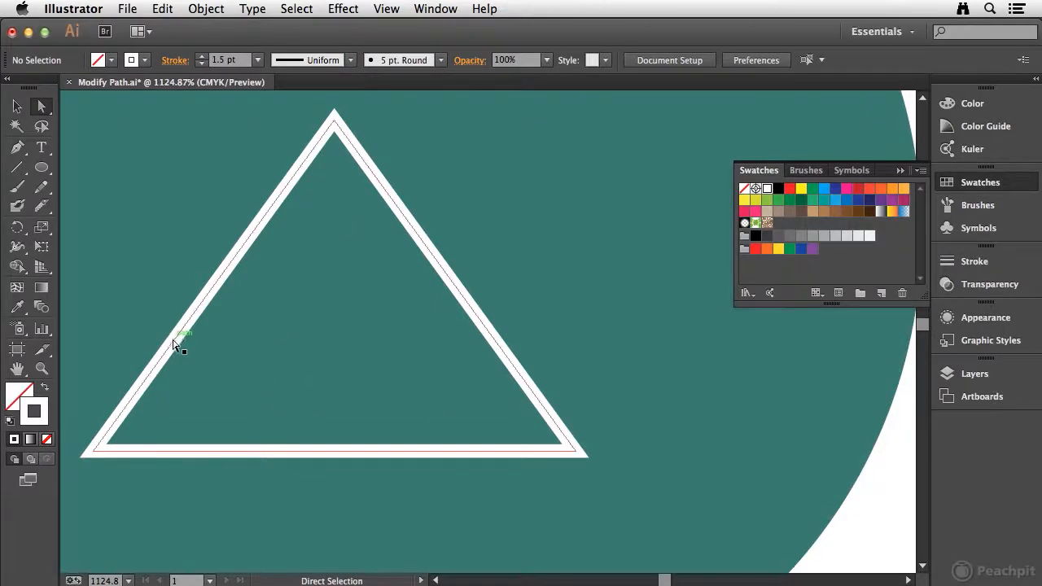
{"action": "left_click", "coordinate": [172, 346]}
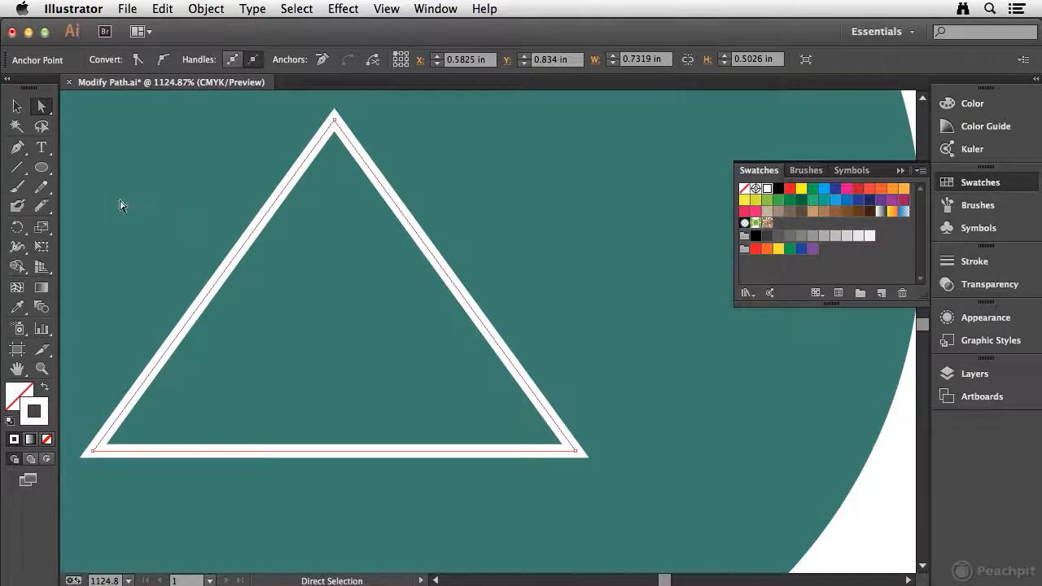
{"action": "left_click", "coordinate": [17, 147]}
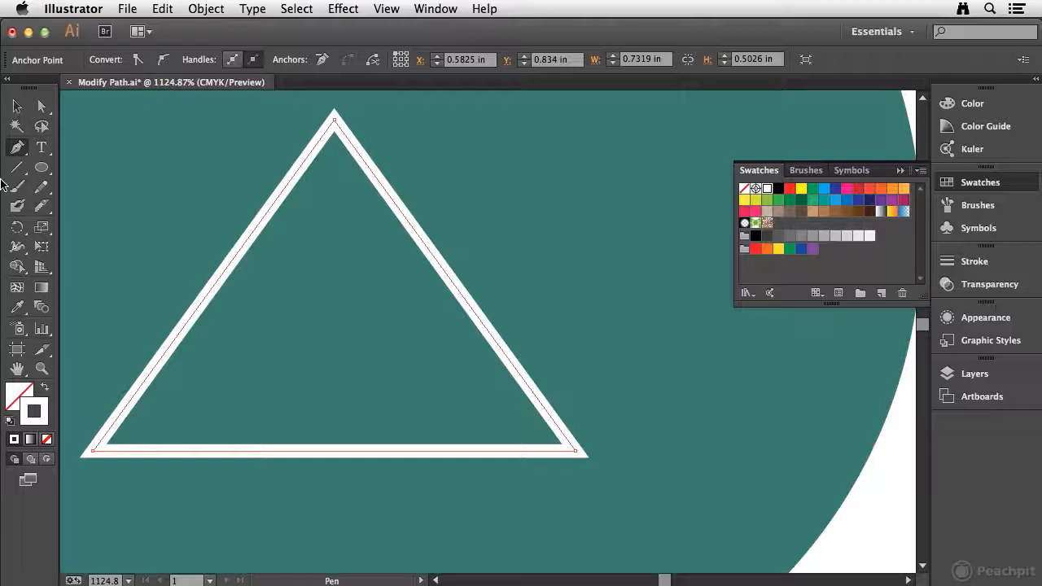
{"action": "left_click", "coordinate": [19, 148]}
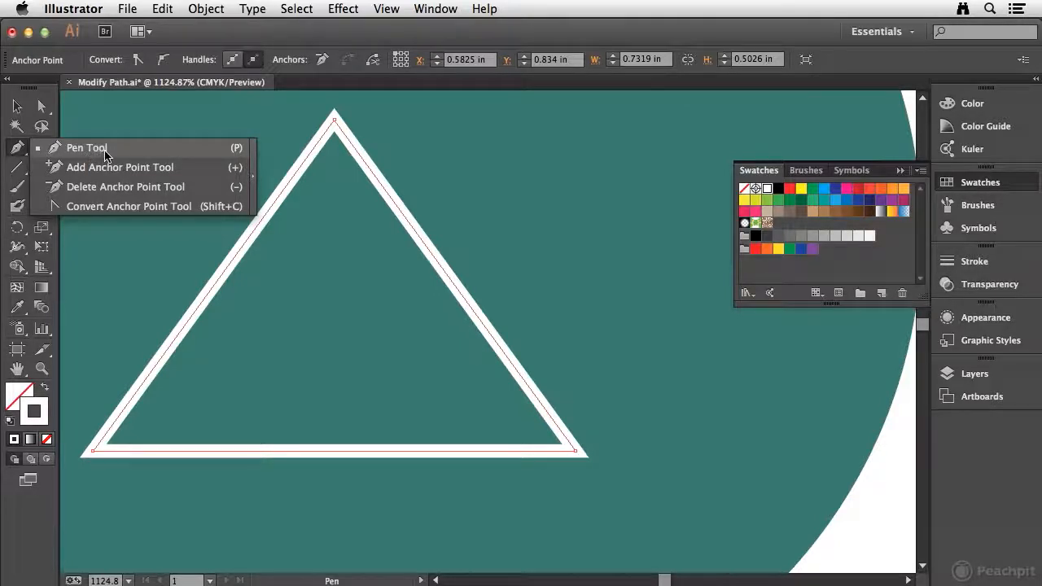
{"action": "left_click", "coordinate": [163, 155]}
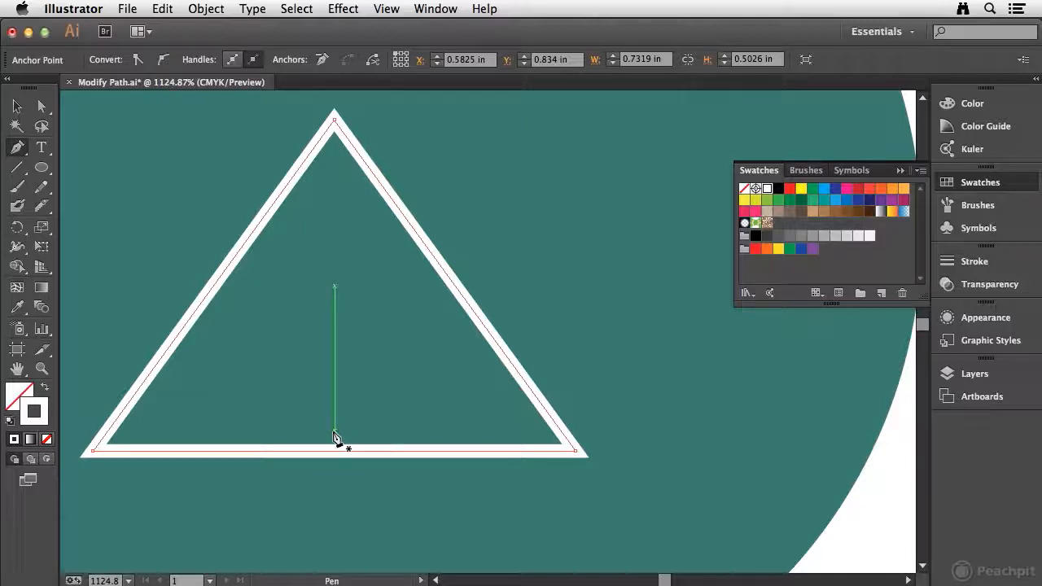
{"action": "left_click", "coordinate": [387, 9]}
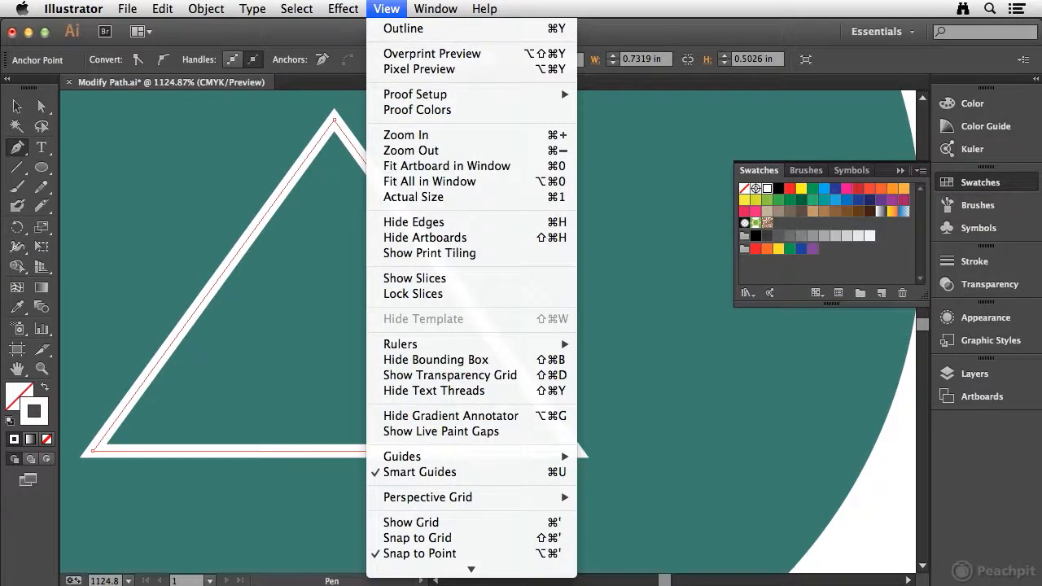
{"action": "left_click", "coordinate": [381, 8]}
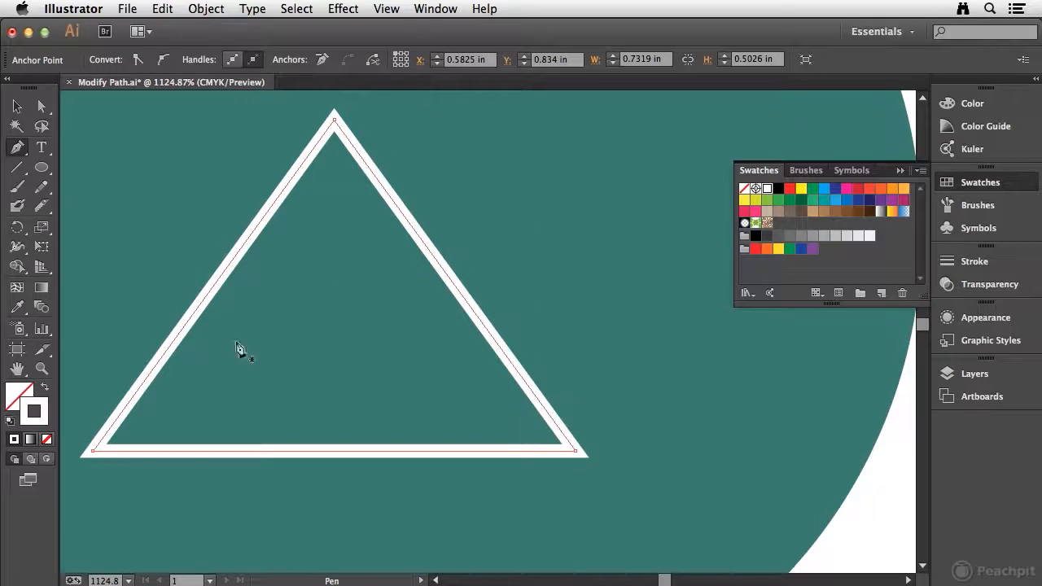
{"action": "left_click", "coordinate": [334, 452]}
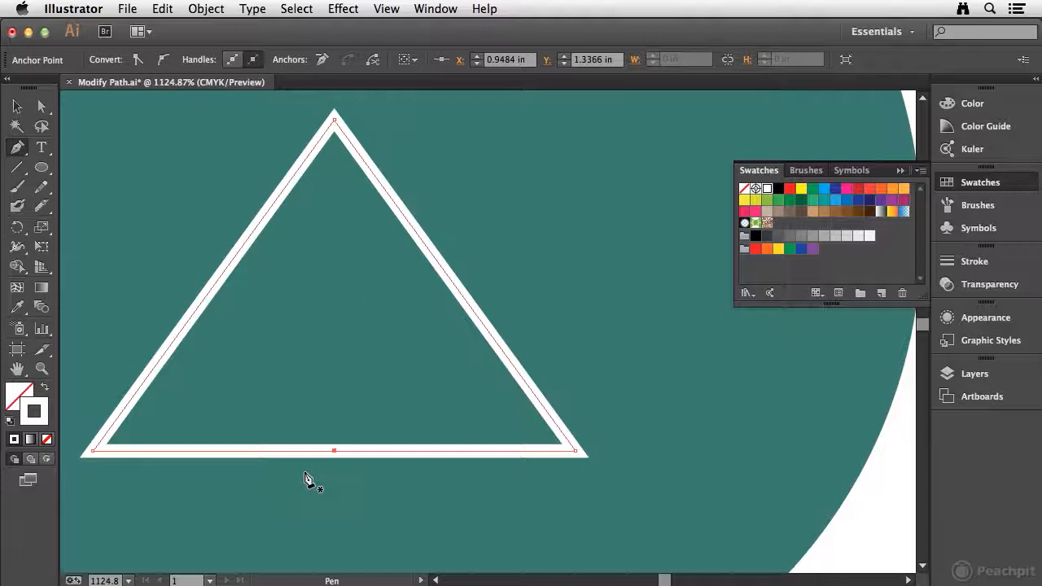
Step: Add two more anchor points on the triangle's bottom edge, one on each side of the middle point
{"action": "left_click", "coordinate": [256, 452]}
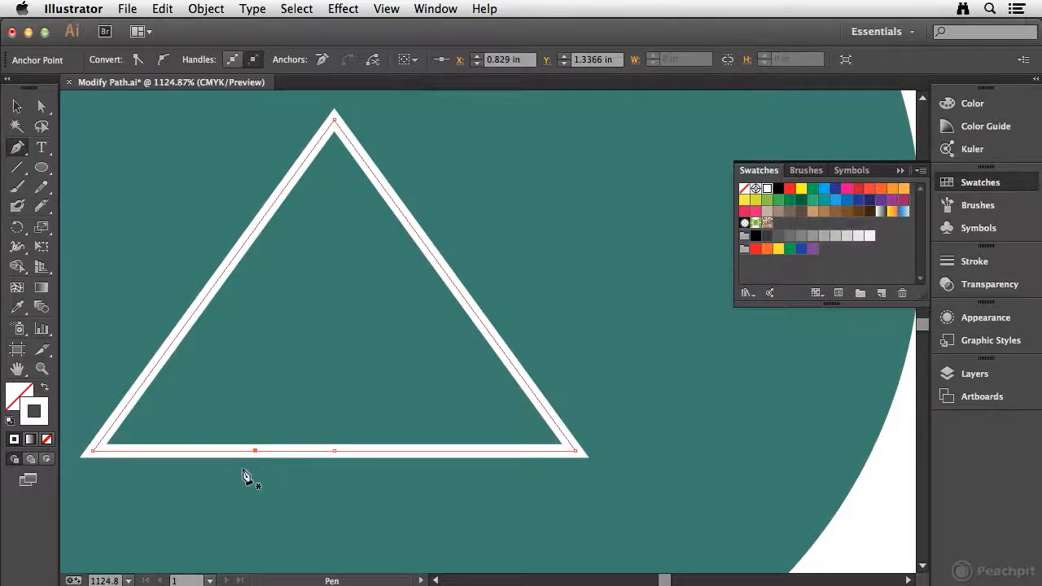
{"action": "left_click", "coordinate": [408, 451]}
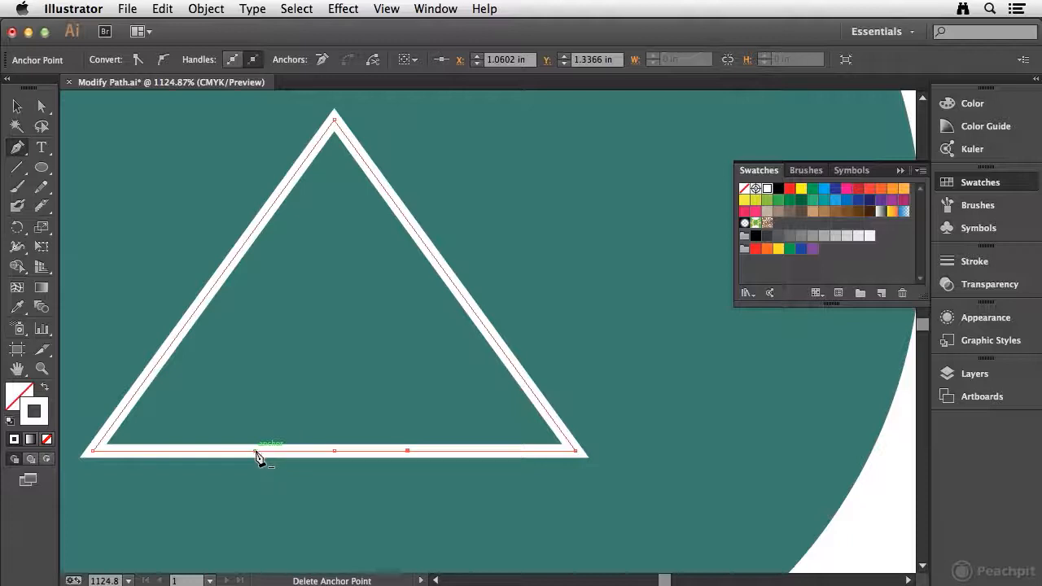
Step: Try deleting the middle anchor point on the white triangle's bottom edge with the Pen tool, and undo the deletion
{"action": "left_click", "coordinate": [335, 453]}
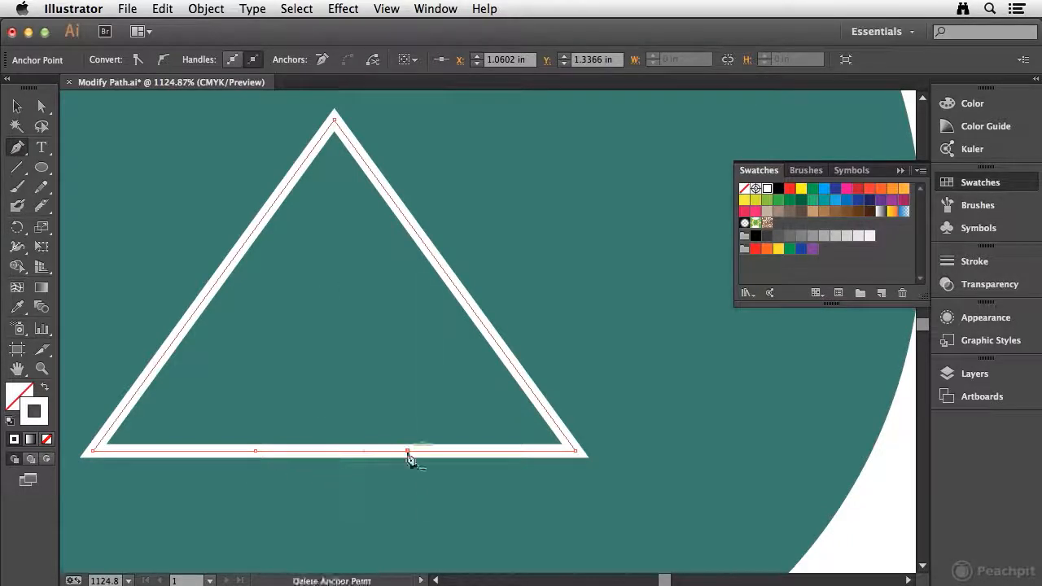
{"action": "key", "text": "ctrl+z"}
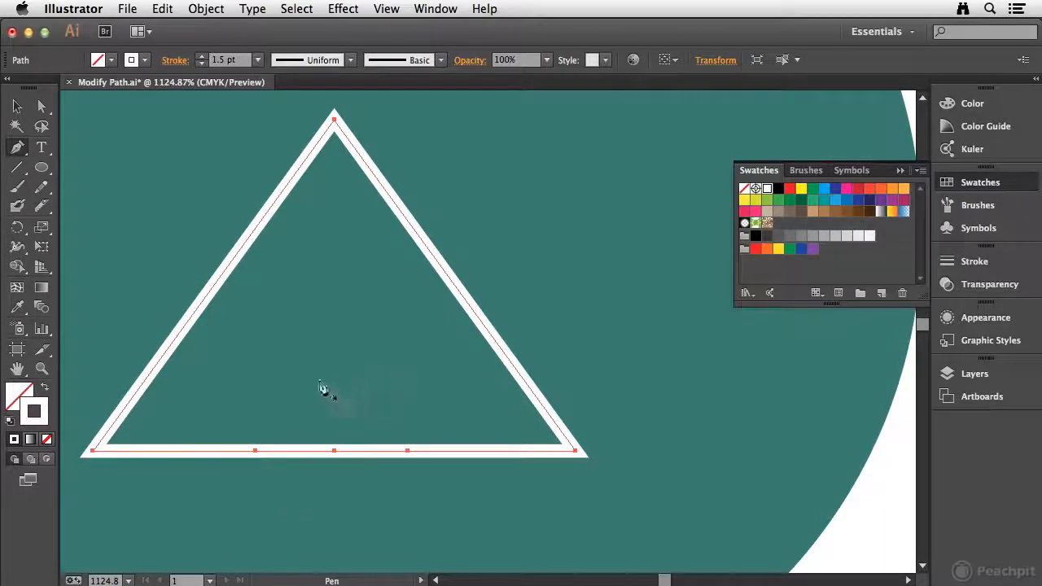
Step: Move the middle anchor point of the triangle's bottom edge straight up to about Y 1.09 in, forming a peaked notch
{"action": "key", "text": "ctrl"}
{"action": "key", "text": "ctrl"}
{"action": "left_click", "coordinate": [41, 105]}
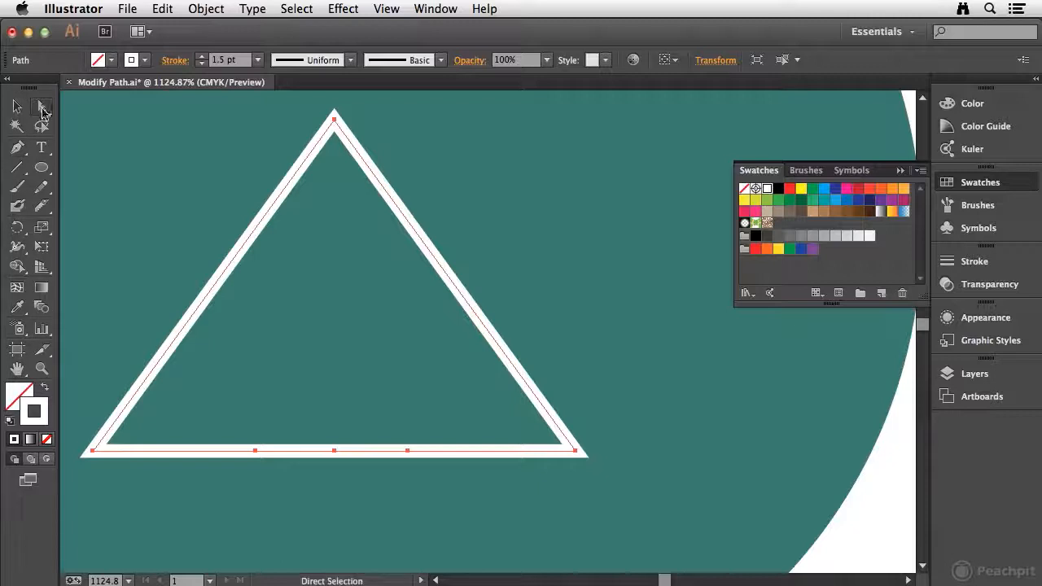
{"action": "left_click", "coordinate": [18, 146]}
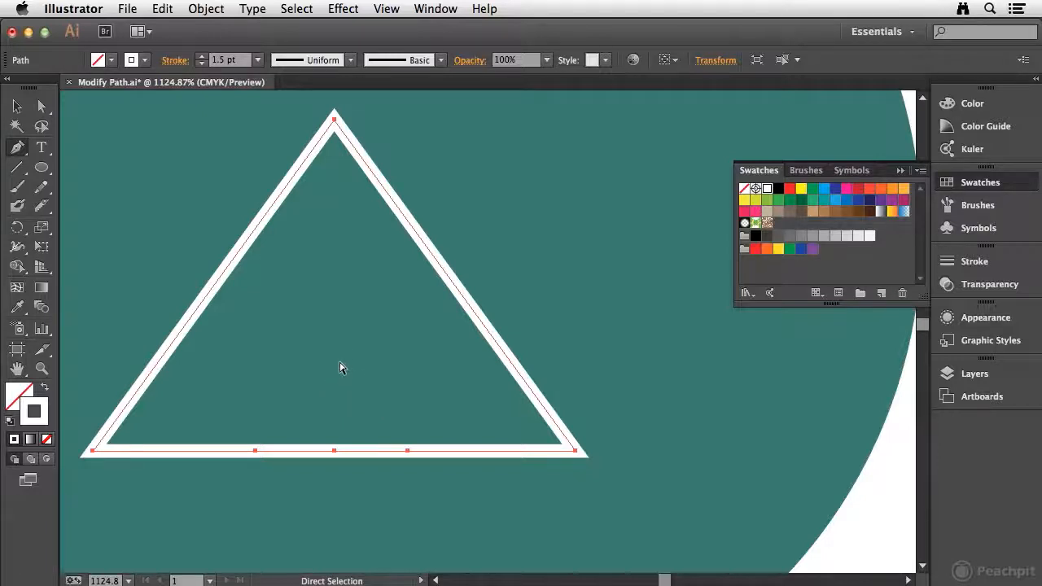
{"action": "left_click", "coordinate": [334, 451]}
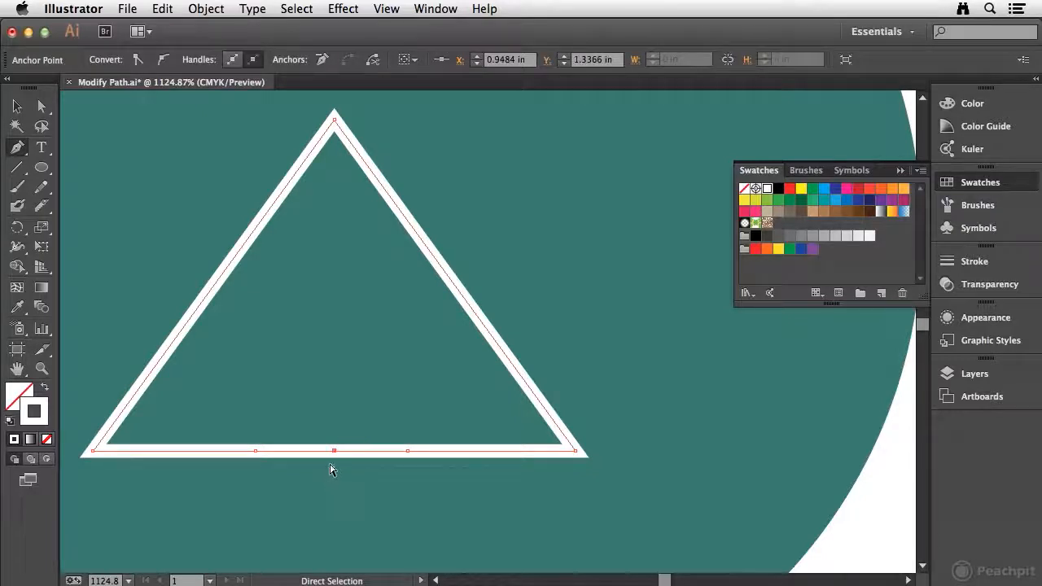
{"action": "left_click_drag", "start_coordinate": [335, 451], "coordinate": [339, 287]}
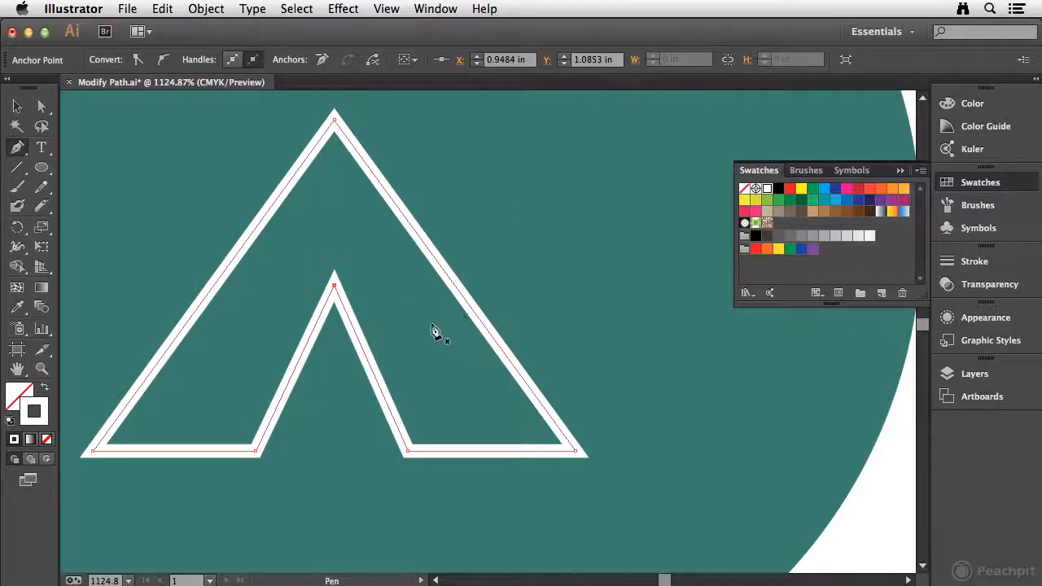
Step: Try deleting the notch's peak anchor point with the Pen tool, and undo the deletion
{"action": "left_click", "coordinate": [335, 287]}
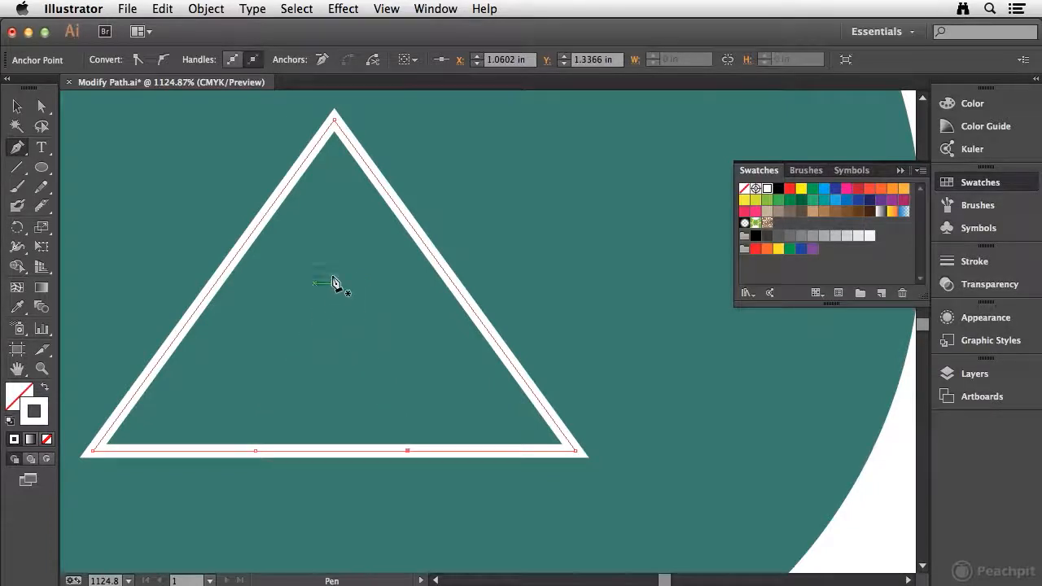
{"action": "key", "text": "super+z"}
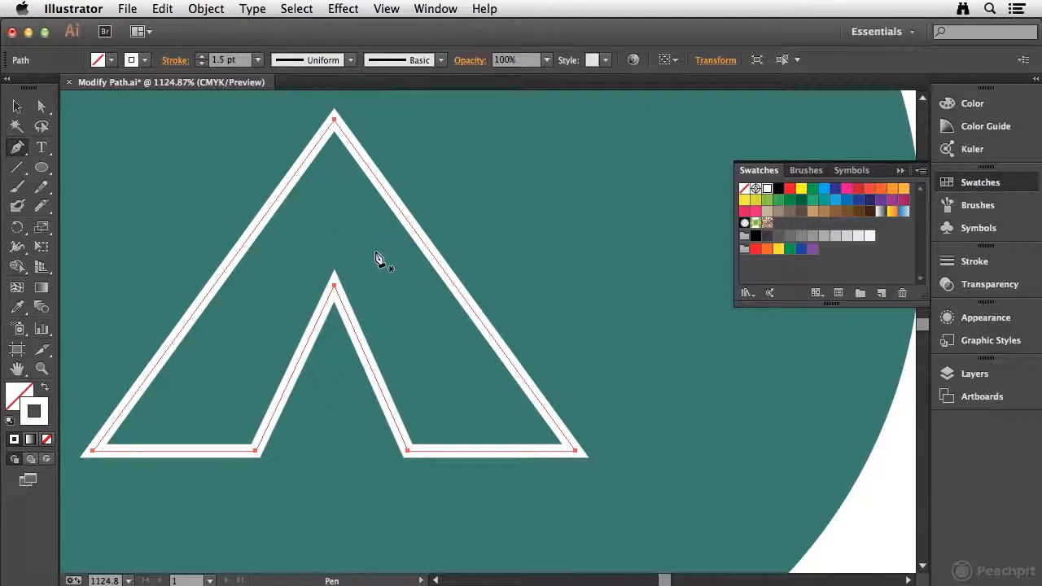
Step: Convert the notch's peak to a smooth point with horizontal handles, raise it to about Y 1.05 in, and deselect the path
{"action": "key", "text": "alt"}
{"action": "key", "text": "alt"}
{"action": "left_click_drag", "start_coordinate": [334, 286], "coordinate": [422, 285]}
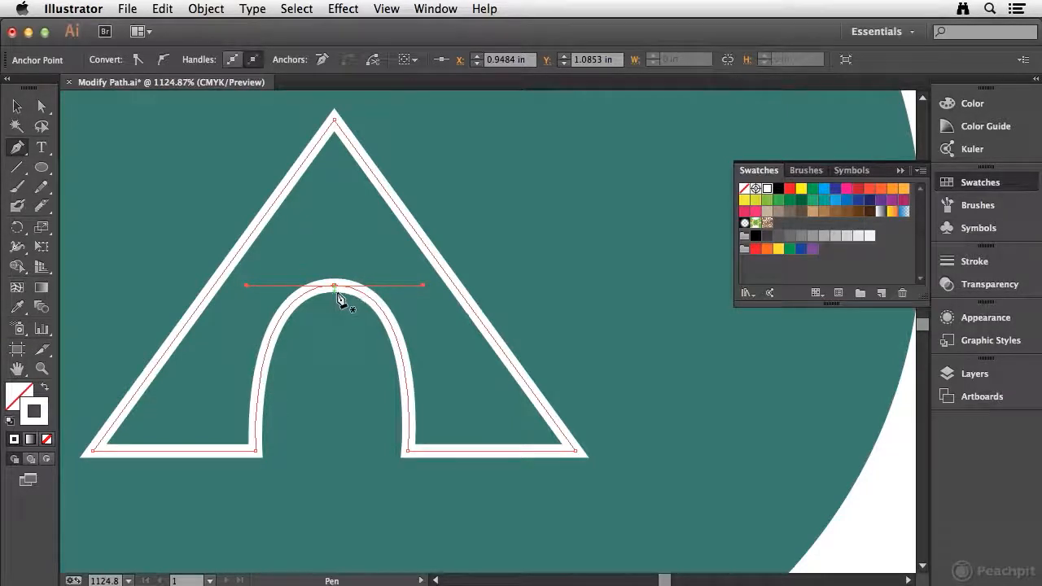
{"action": "left_click_drag", "start_coordinate": [336, 287], "coordinate": [337, 267]}
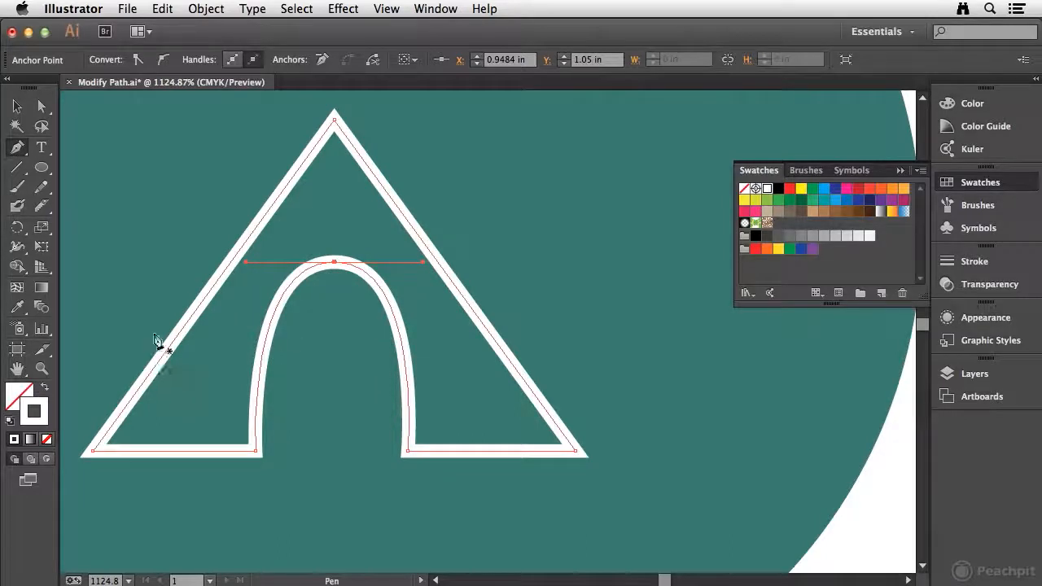
{"action": "left_click", "coordinate": [17, 106]}
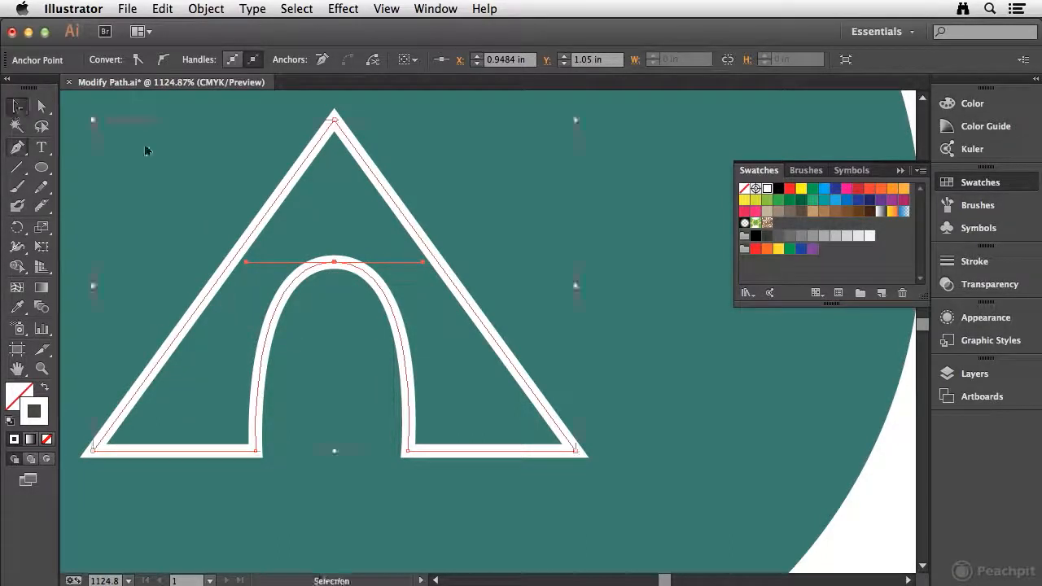
{"action": "left_click", "coordinate": [885, 480]}
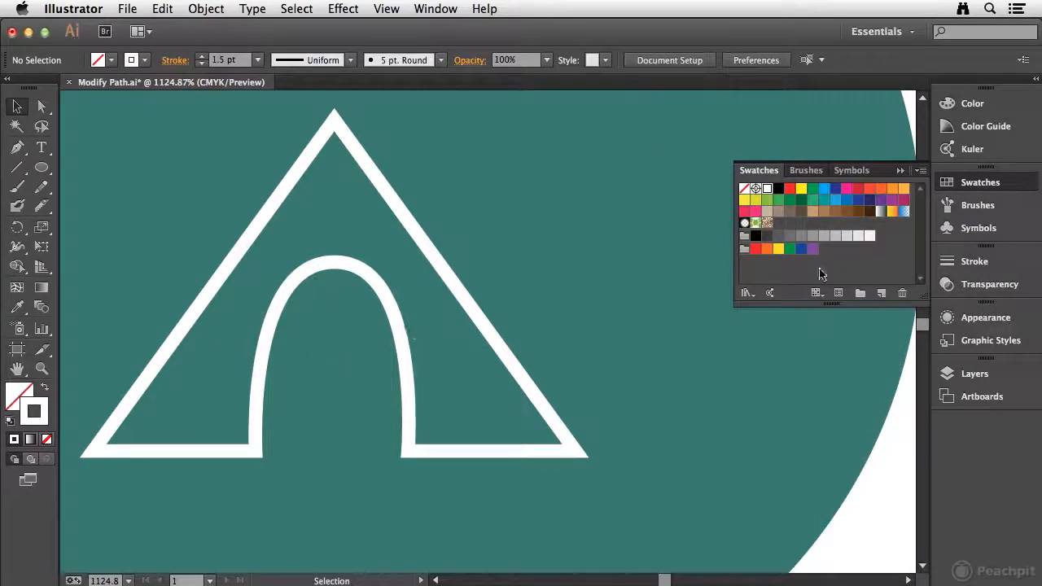
Step: Show the hidden New Art layer
{"action": "left_click", "coordinate": [1009, 182]}
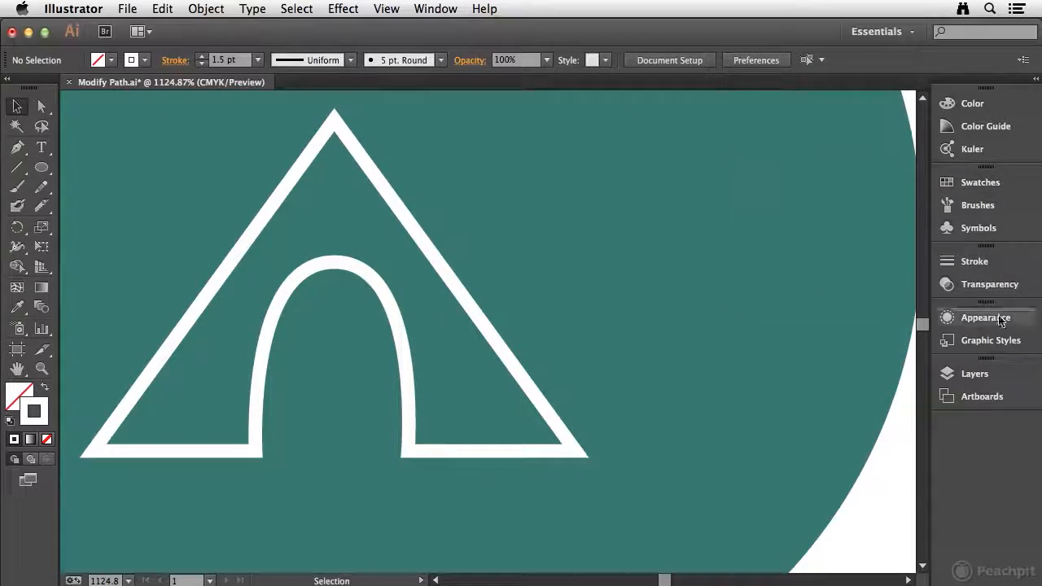
{"action": "left_click", "coordinate": [982, 376]}
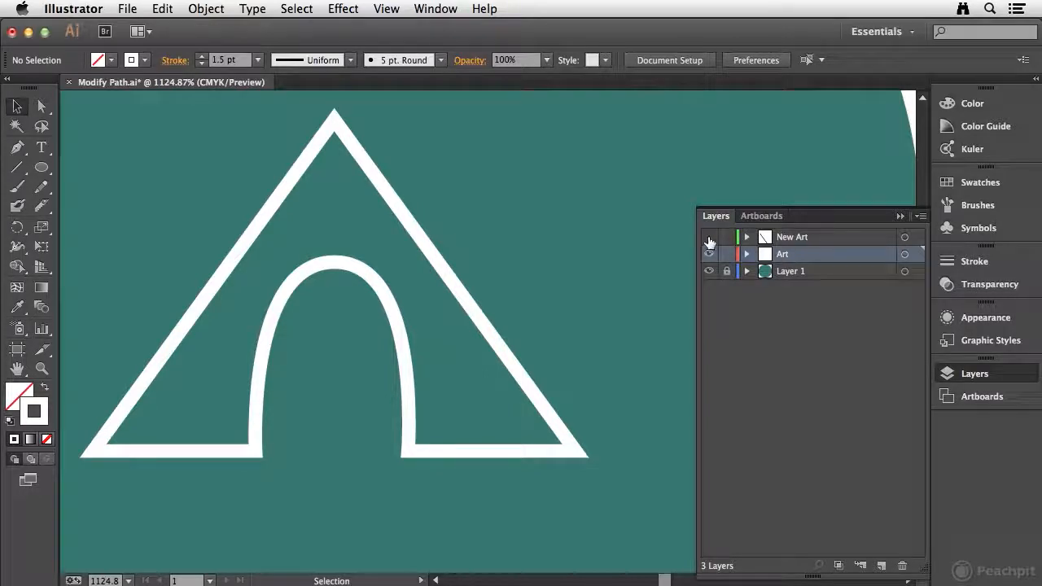
{"action": "left_click", "coordinate": [709, 238]}
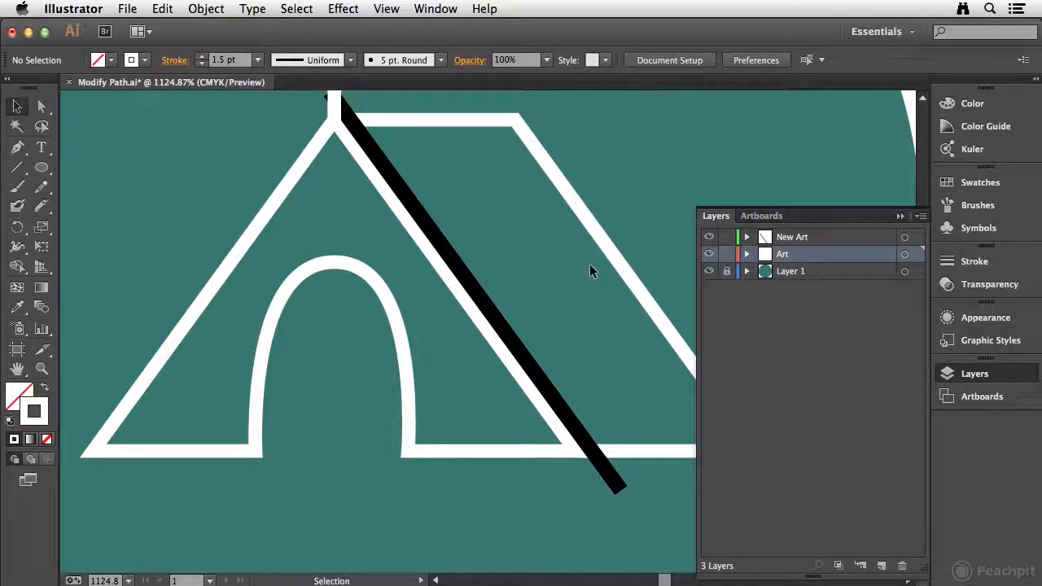
Step: Select all of the tent artwork inside the green circle, including the flag and the black diagonal line
{"action": "key", "text": "a"}
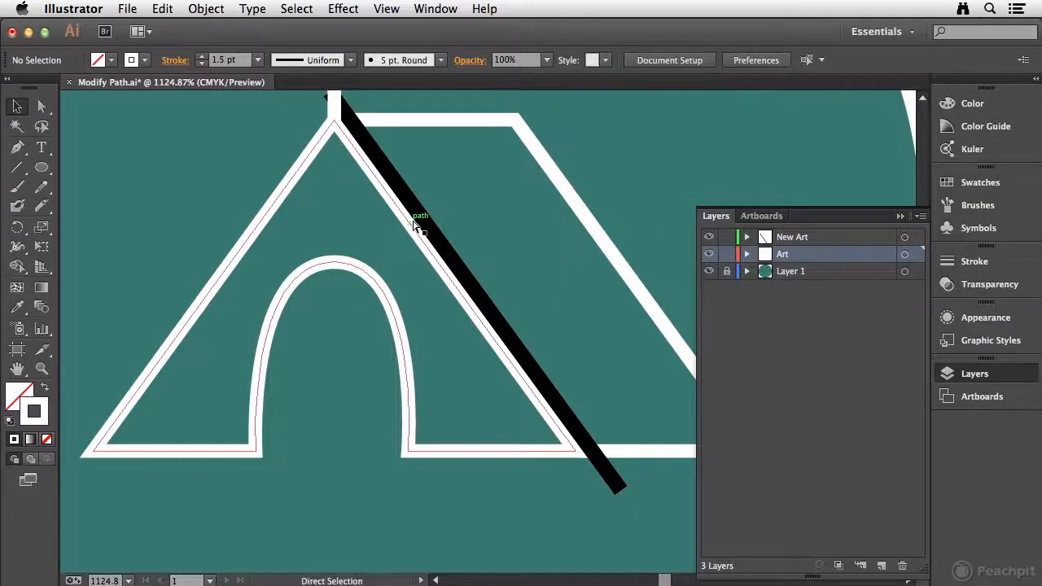
{"action": "key", "text": "super+minus"}
{"action": "key", "text": "super+minus"}
{"action": "left_click_drag", "start_coordinate": [502, 235], "coordinate": [423, 248]}
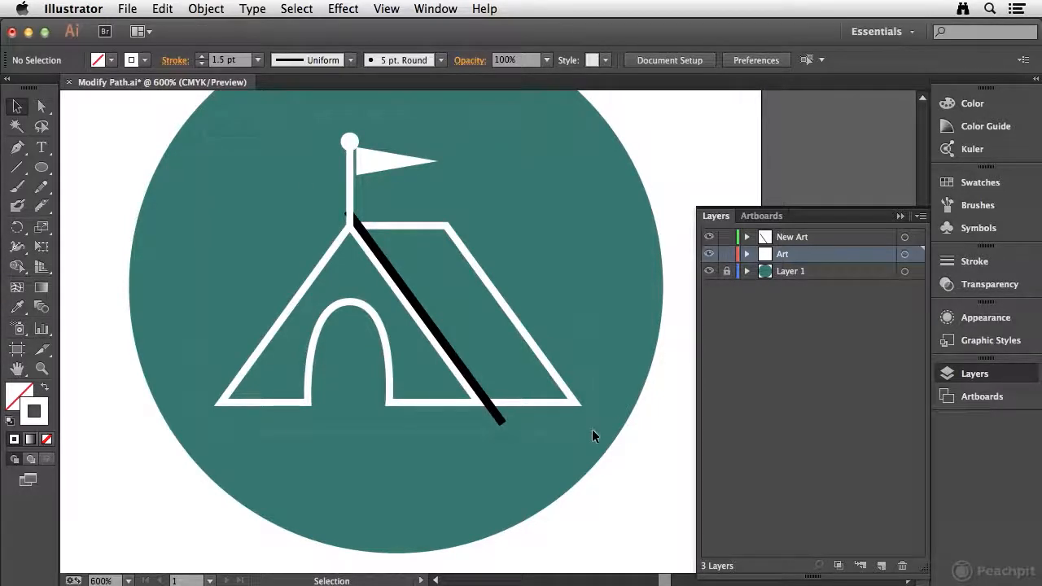
{"action": "left_click", "coordinate": [403, 389]}
{"action": "left_click", "coordinate": [570, 438]}
{"action": "left_click_drag", "start_coordinate": [200, 112], "coordinate": [620, 457]}
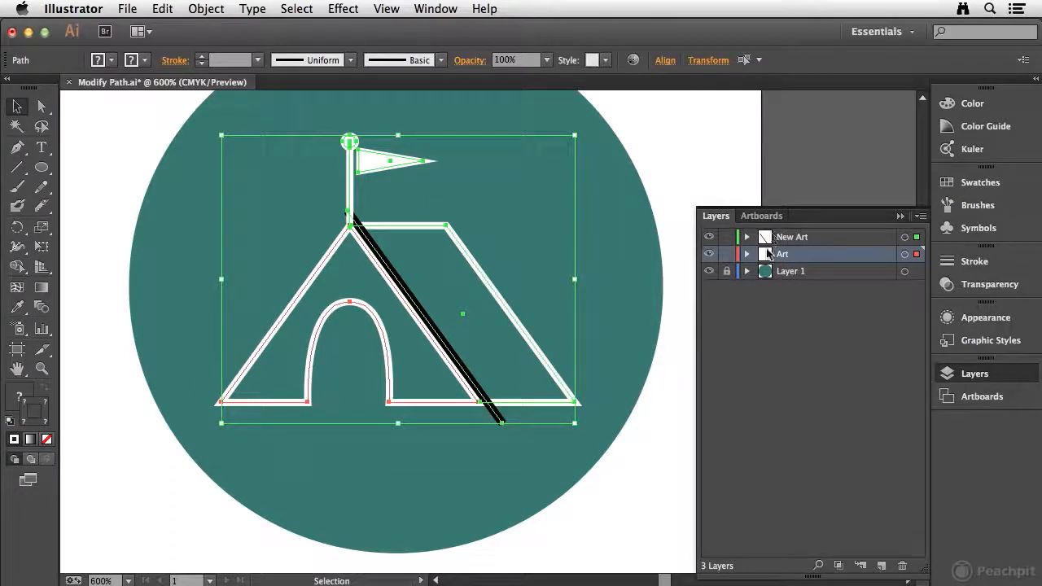
Step: Merge the Art and New Art layers and group the selected tent artwork
{"action": "left_click", "coordinate": [826, 237], "text": "shift"}
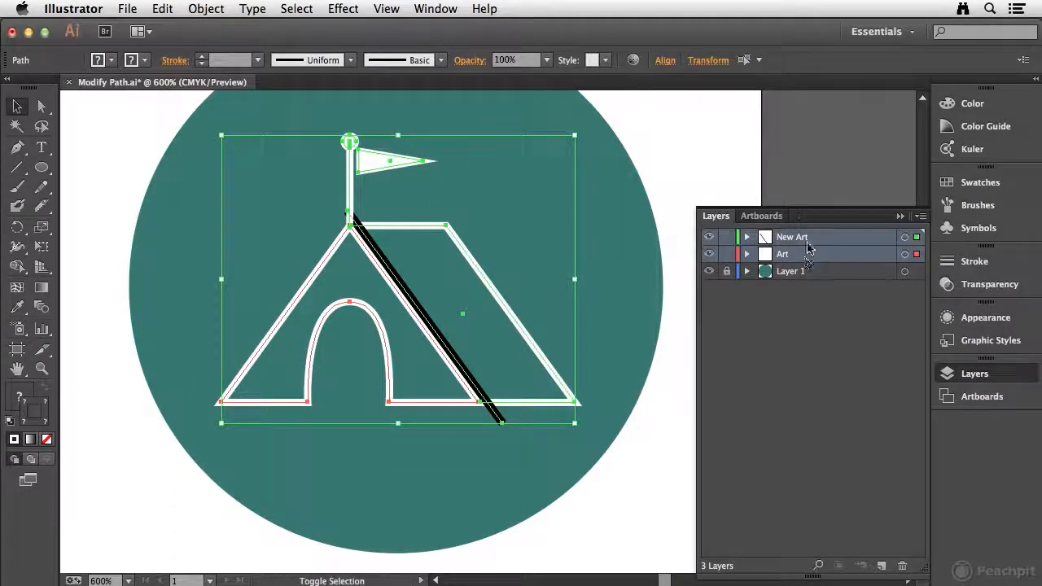
{"action": "left_click", "coordinate": [920, 216]}
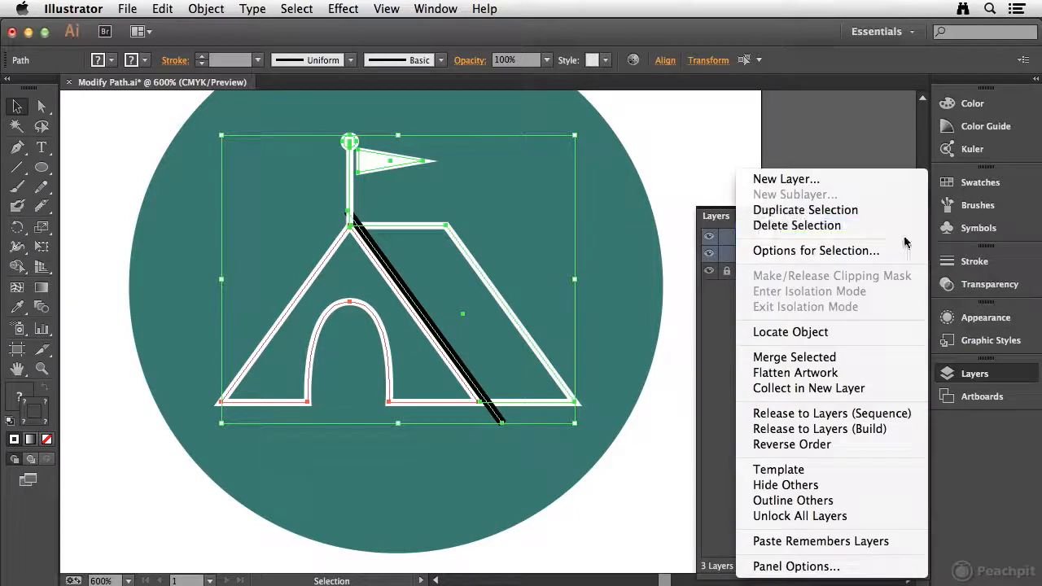
{"action": "left_click", "coordinate": [865, 358]}
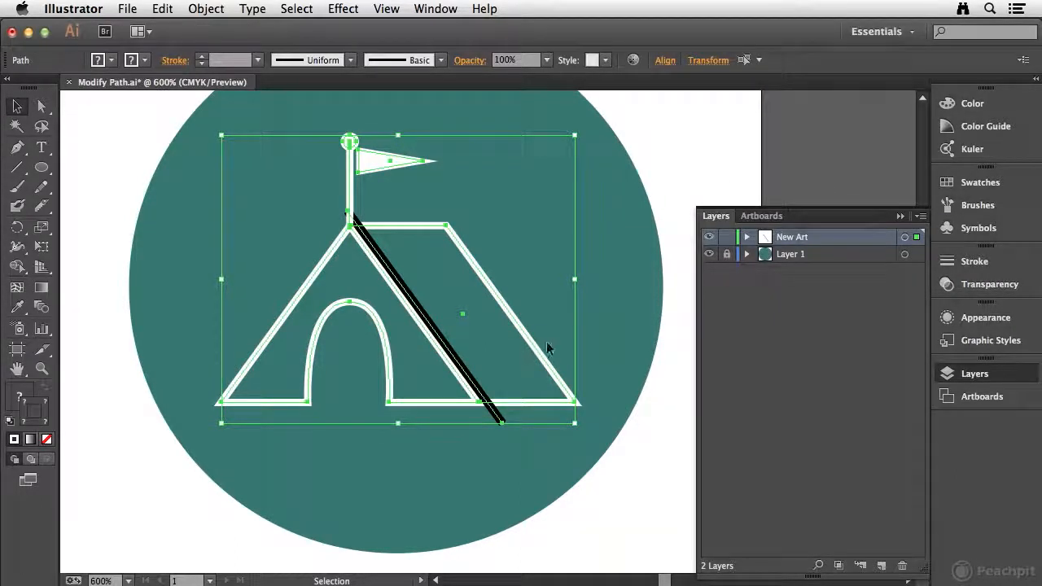
{"action": "left_click", "coordinate": [205, 9]}
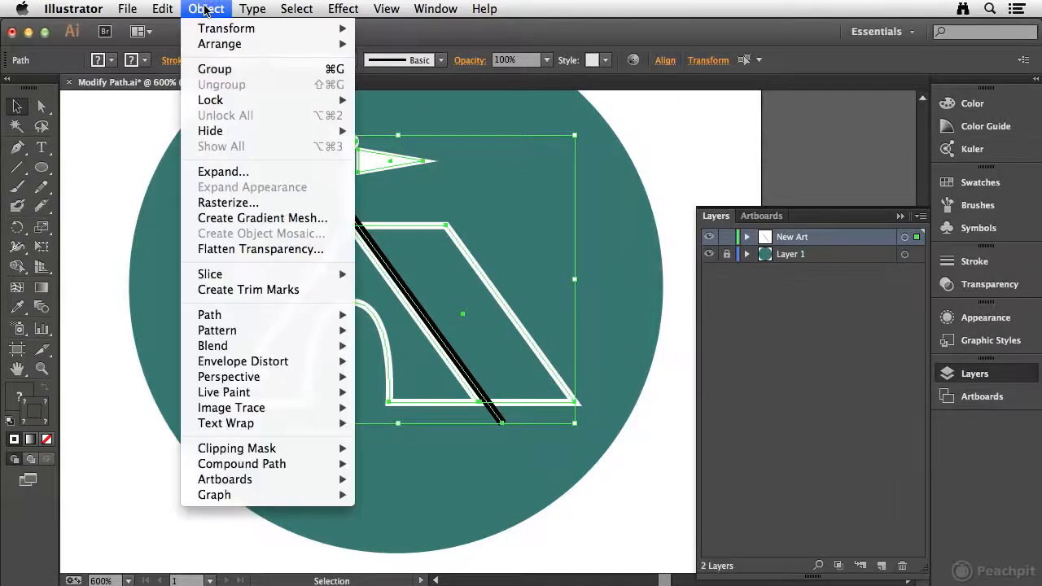
{"action": "left_click", "coordinate": [236, 68]}
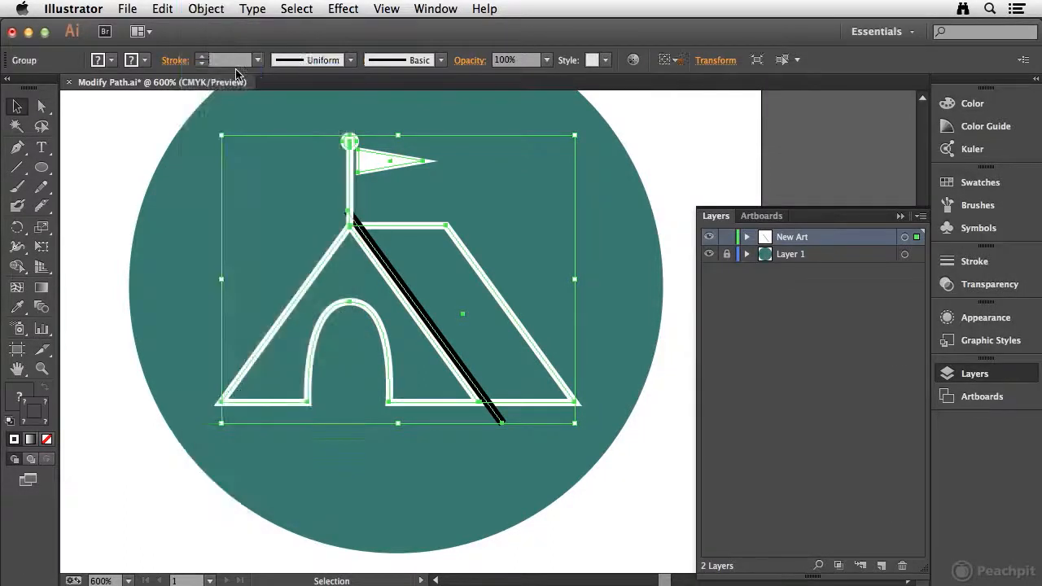
Step: Set the tent group's blending mode to Screen, enable Knockout Group, deselect the group, and fit the artboard in view
{"action": "left_click", "coordinate": [1004, 292]}
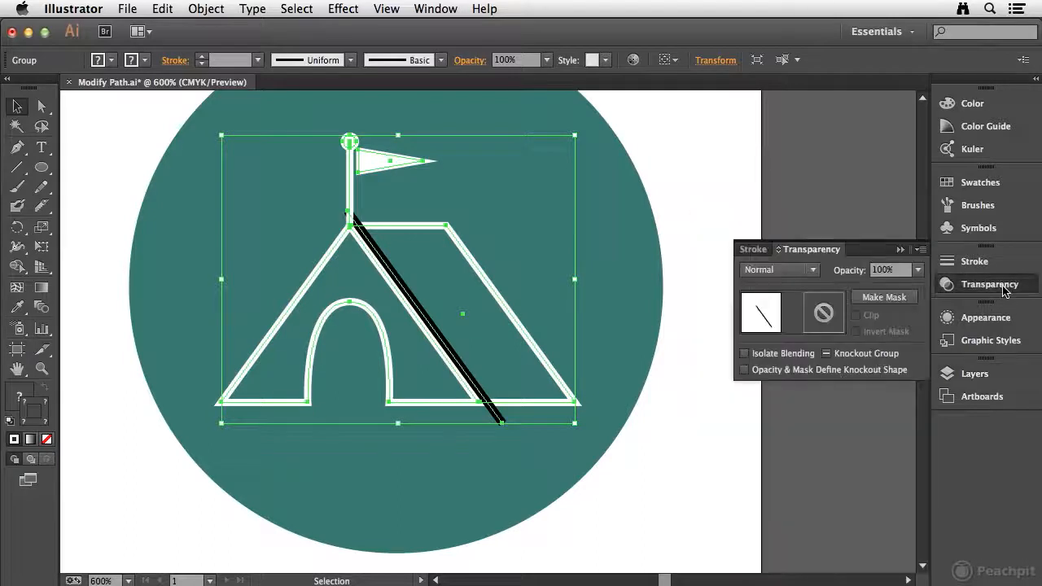
{"action": "left_click", "coordinate": [785, 272]}
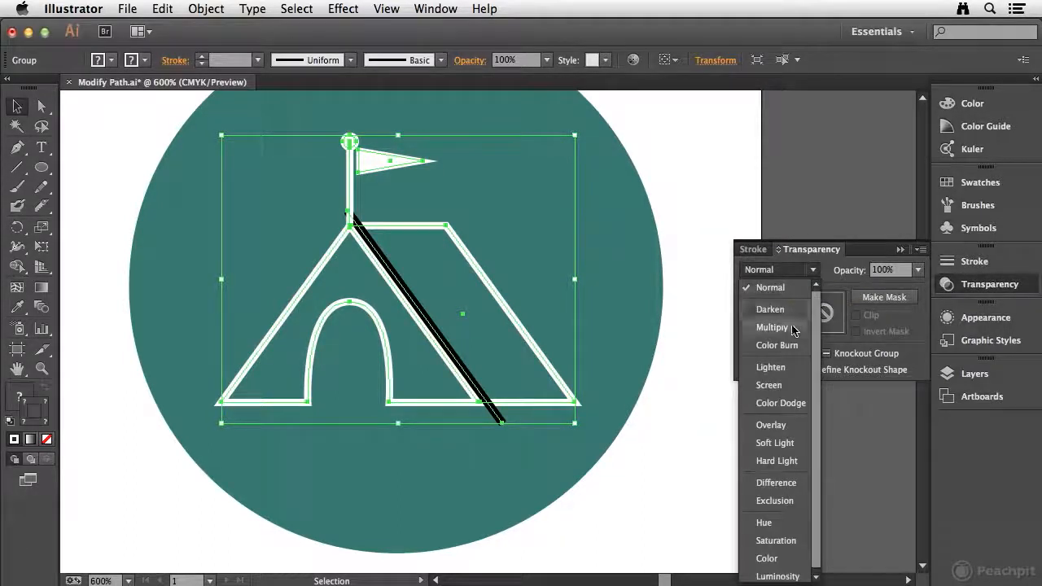
{"action": "left_click", "coordinate": [774, 384]}
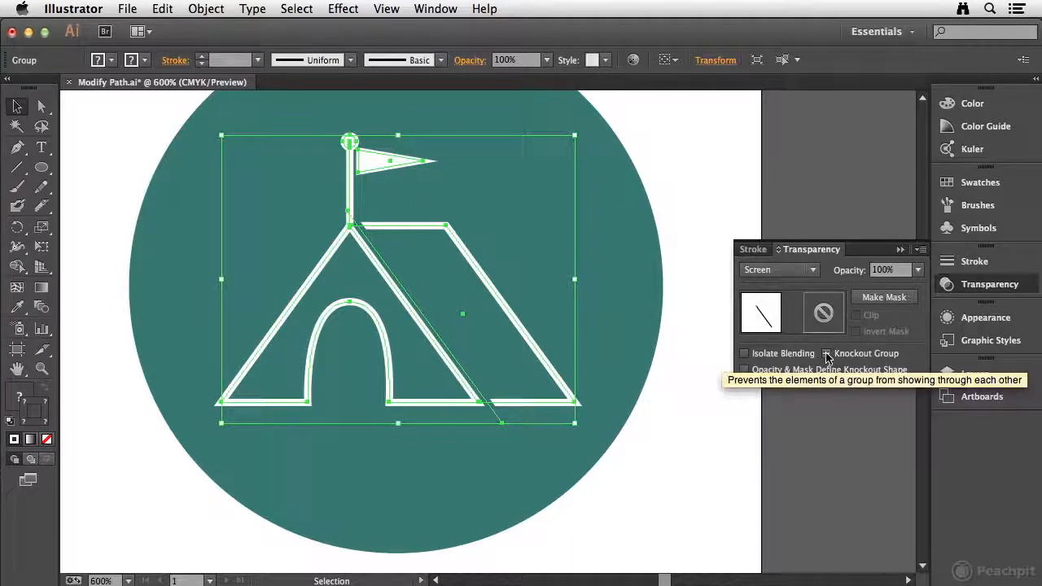
{"action": "left_click", "coordinate": [827, 355]}
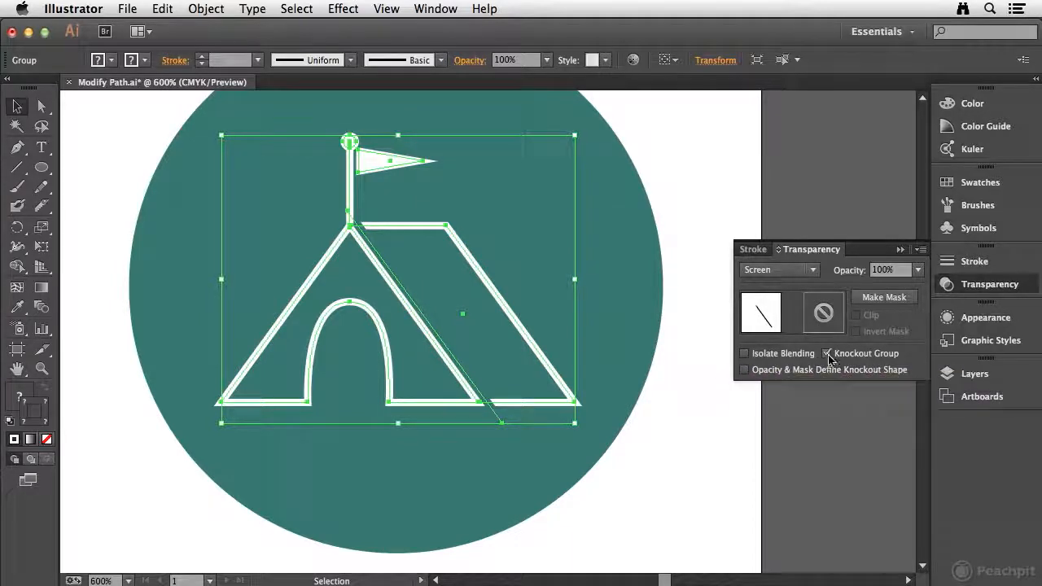
{"action": "left_click", "coordinate": [1008, 285]}
{"action": "left_click", "coordinate": [727, 292]}
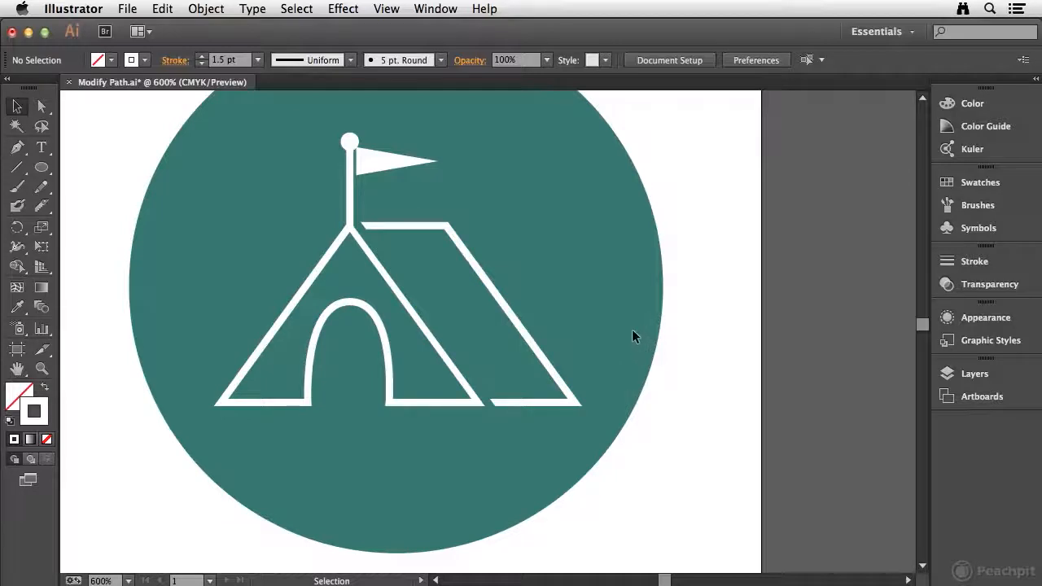
{"action": "key", "text": "super+0"}
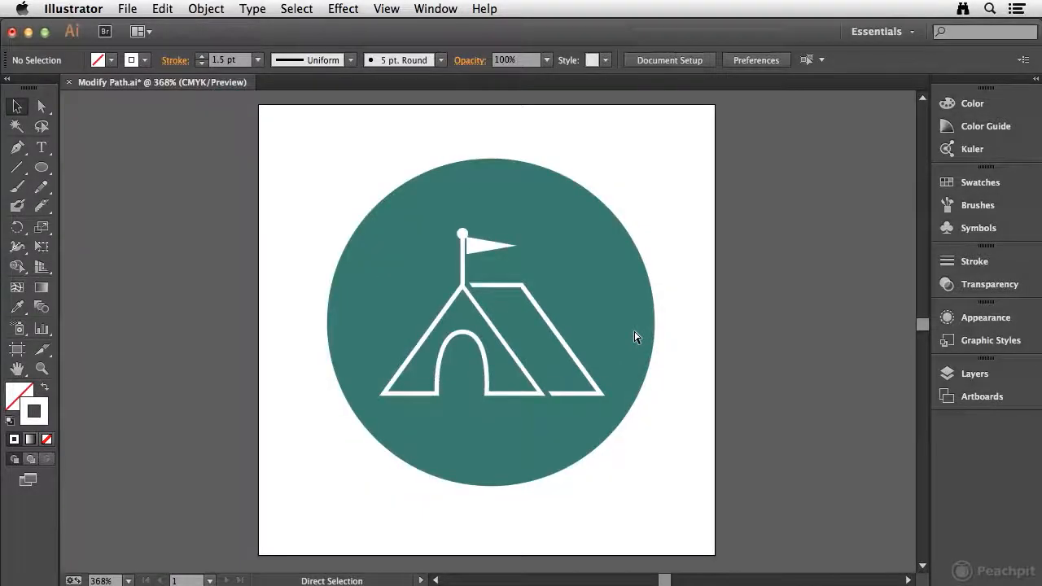